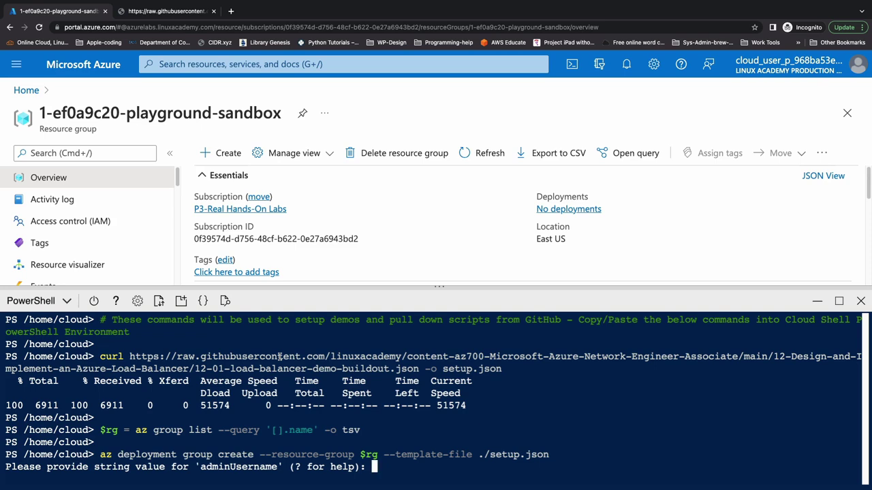
Enter the admin username and password so the setup.json deployment finishes as Succeeded.
type("cloudchase")
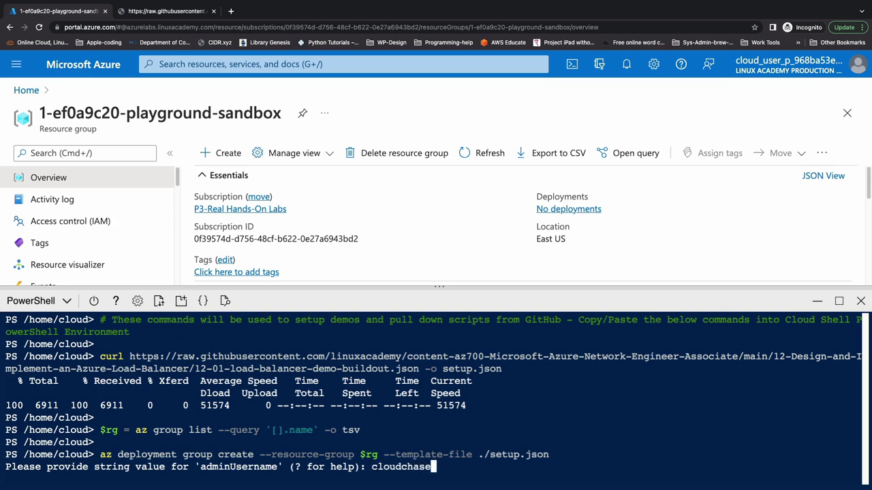
key("Return")
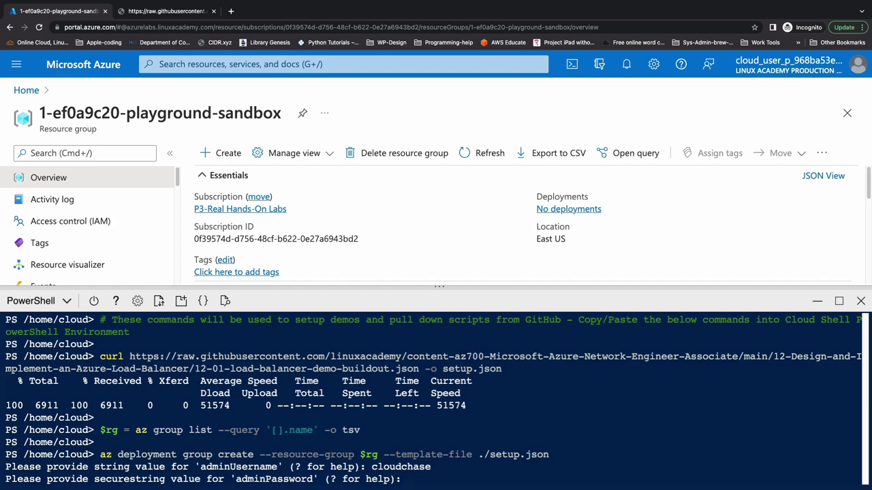
key("Return")
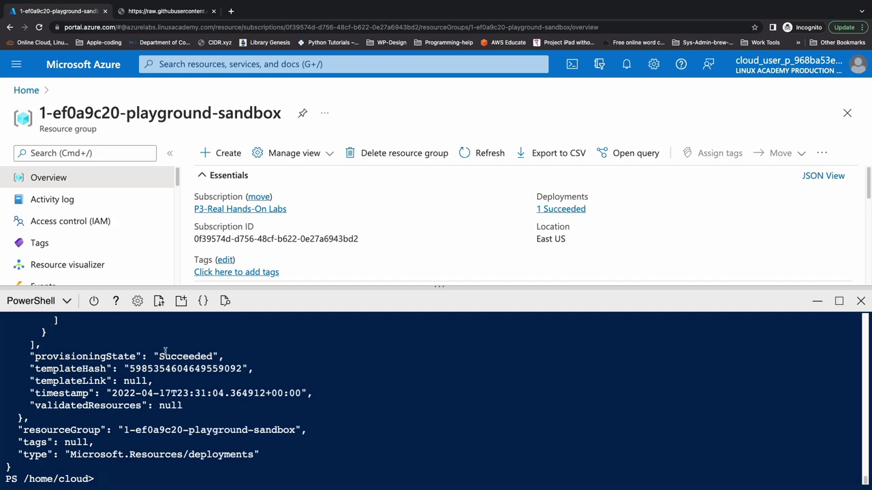
Minimize Cloud Shell, refresh the sandbox resource group and collapse its Essentials panel.
left_click_drag(158, 355, 213, 355)
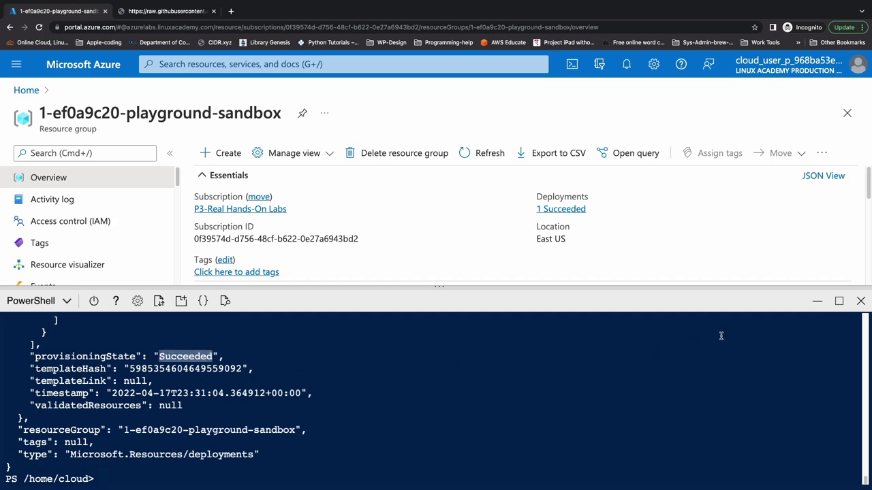
left_click(816, 300)
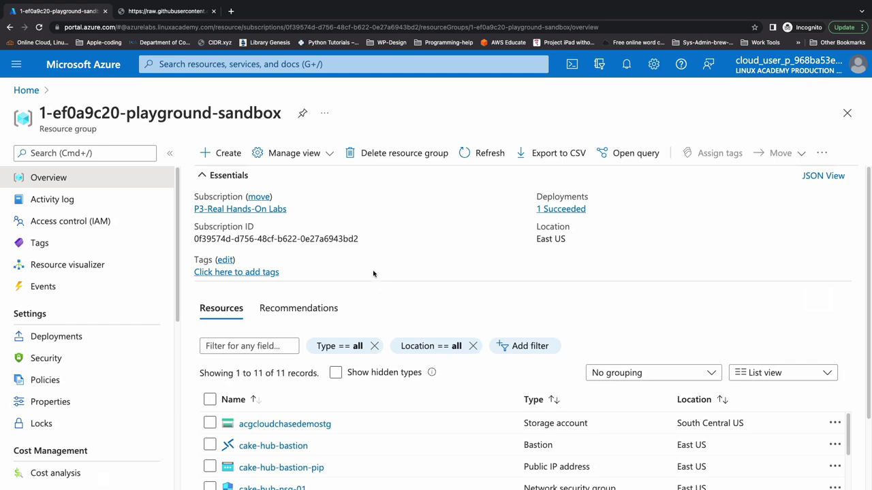
left_click(483, 152)
left_click(202, 176)
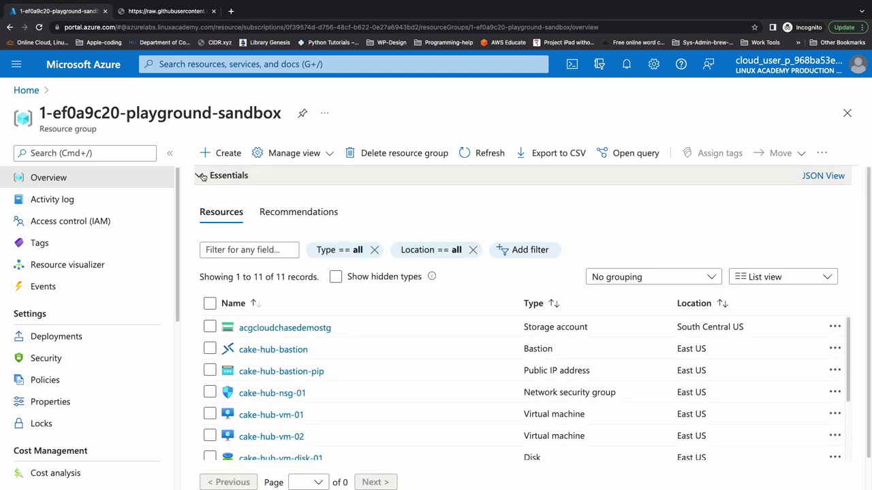
Review the 11 deployed resources, including cake-hub-vm-01, cake-hub-vm-02 and cake-hub-bastion.
scroll(255, 261, "down", 1)
scroll(266, 306, "down", 2)
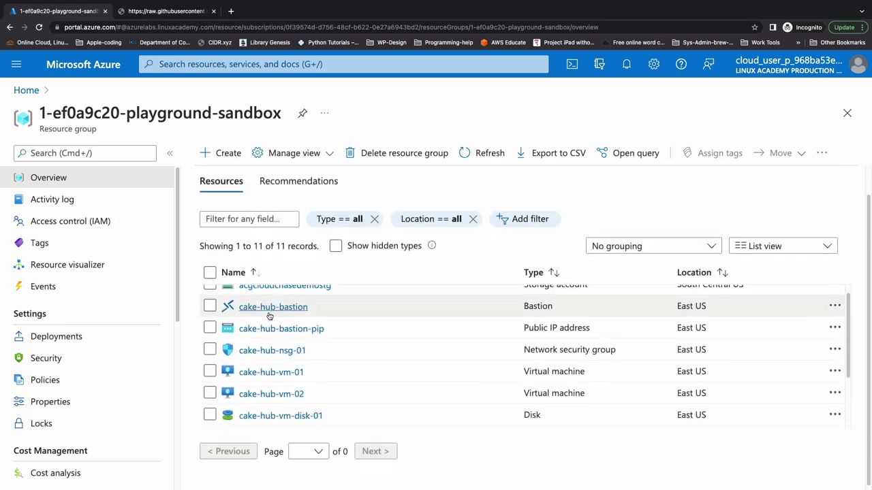
scroll(270, 313, "up", 2)
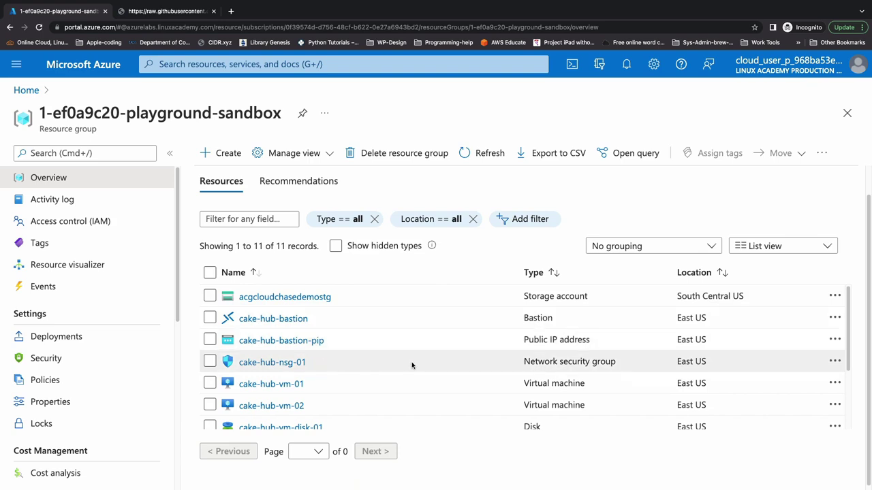
scroll(349, 385, "down", 3)
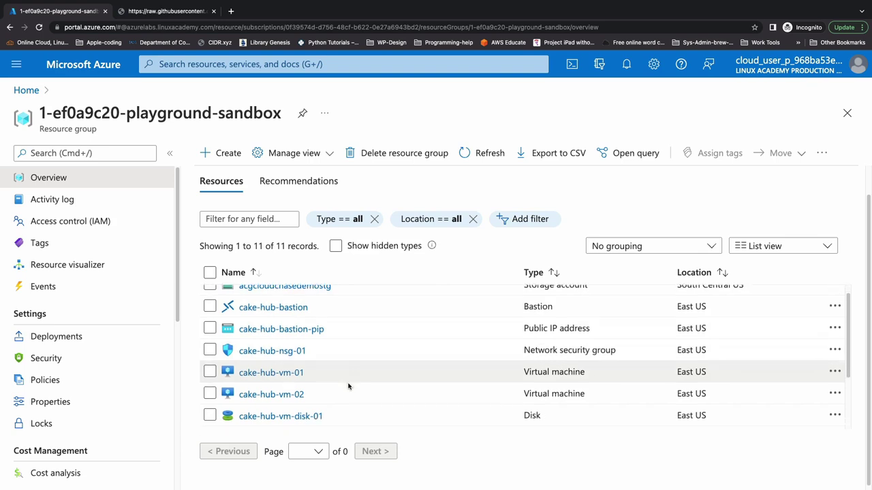
scroll(359, 404, "down", 1)
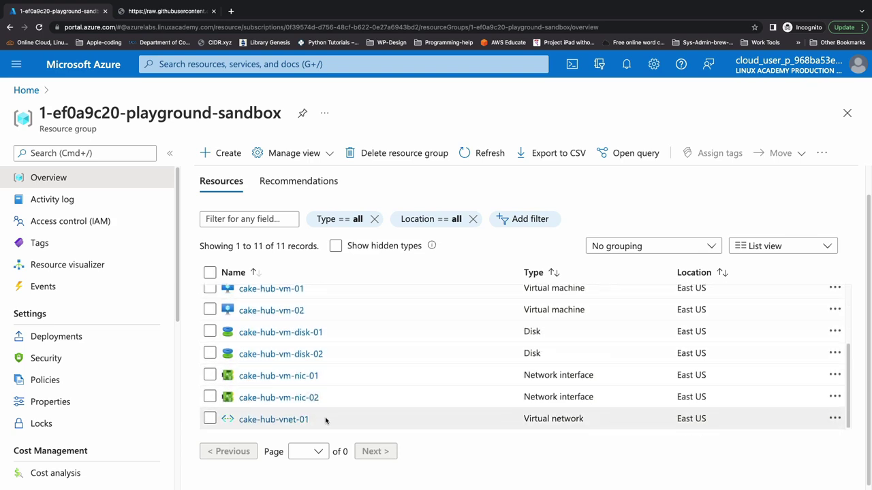
scroll(328, 416, "up", 2)
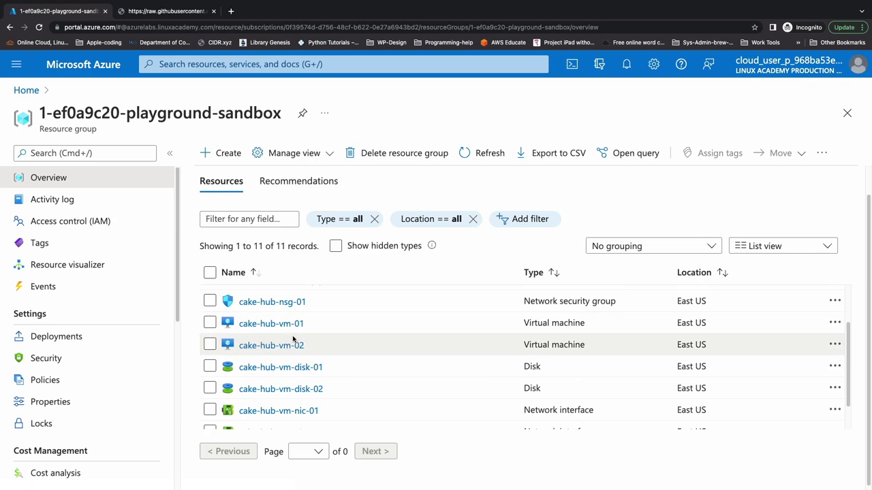
scroll(289, 351, "down", 2)
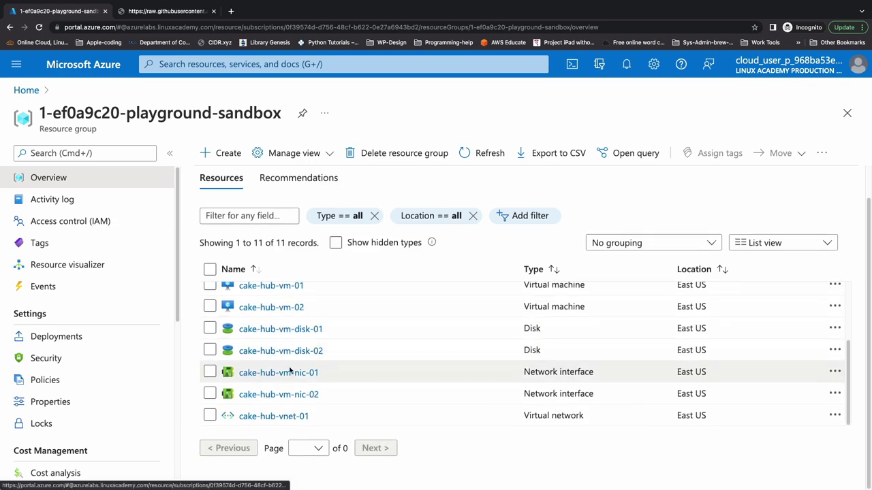
scroll(270, 327, "up", 1)
scroll(272, 328, "up", 2)
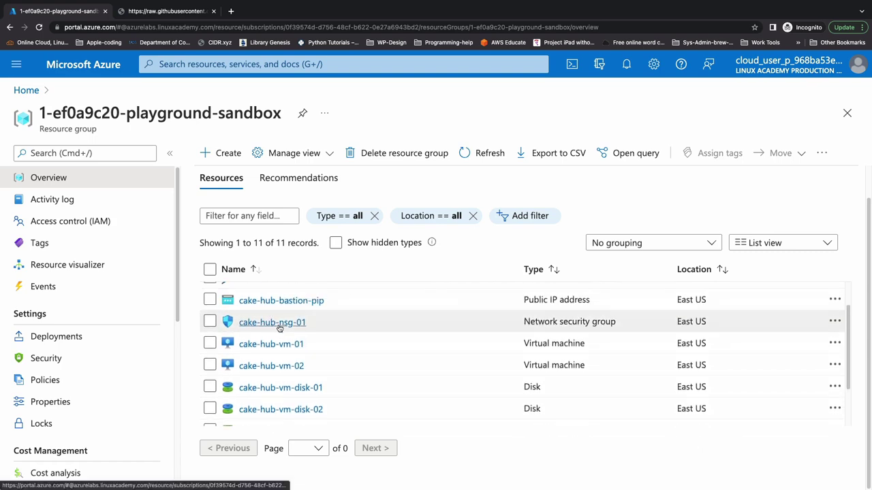
scroll(280, 328, "up", 2)
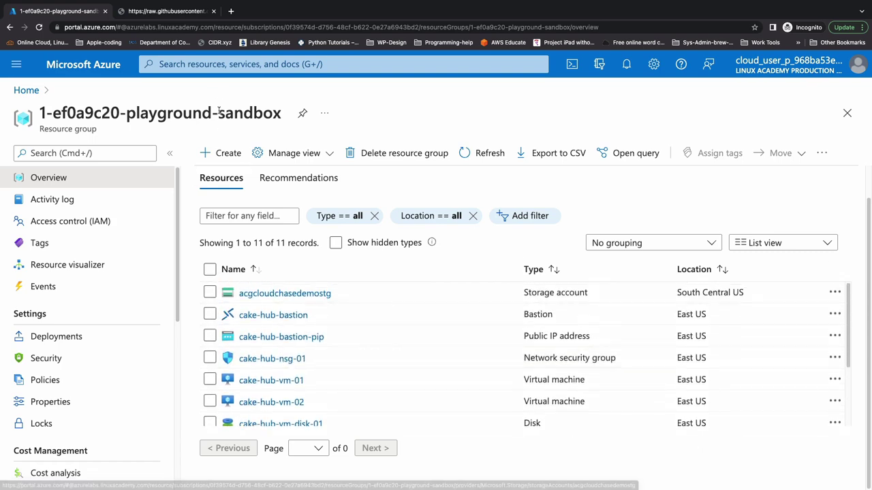
left_click(220, 69)
Search 'load balancing' and start a new Load Balancer from the help-me-choose overview.
type("load ba")
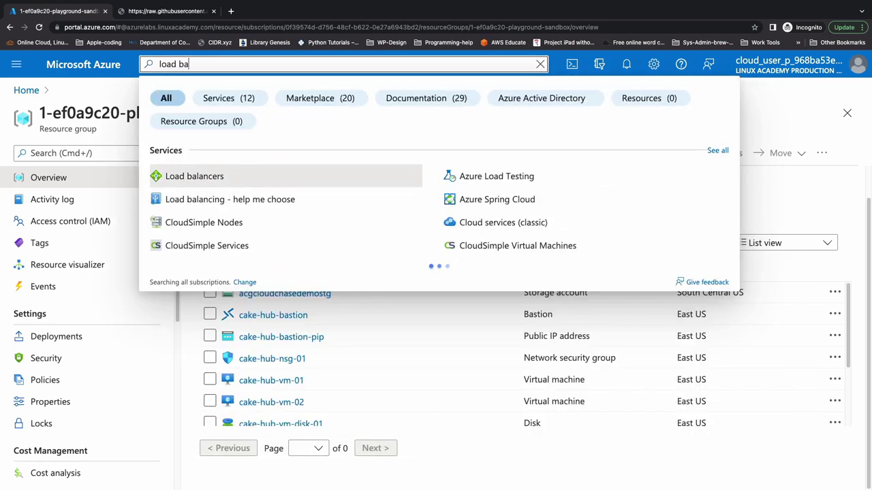
type("lancing")
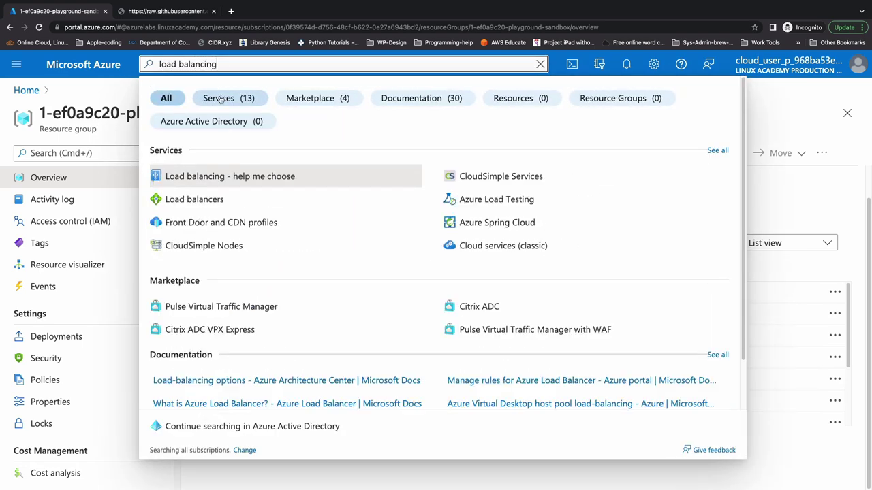
left_click(241, 179)
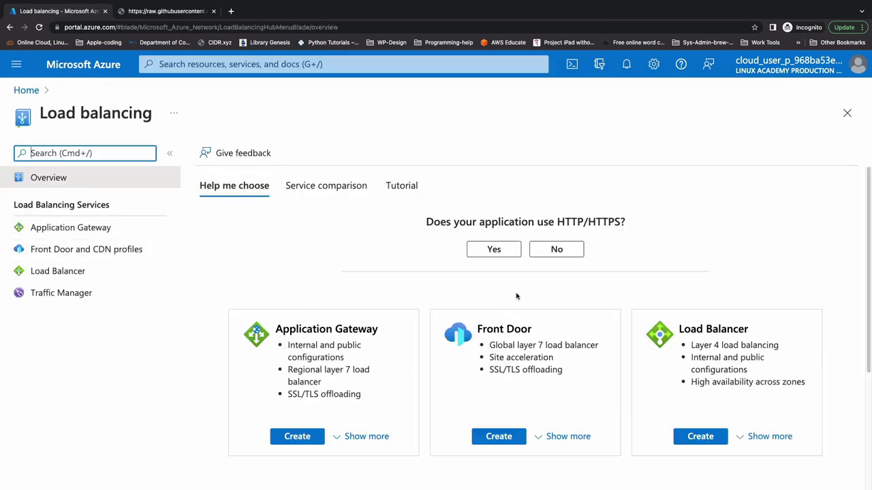
scroll(516, 296, "down", 1)
scroll(474, 305, "down", 2)
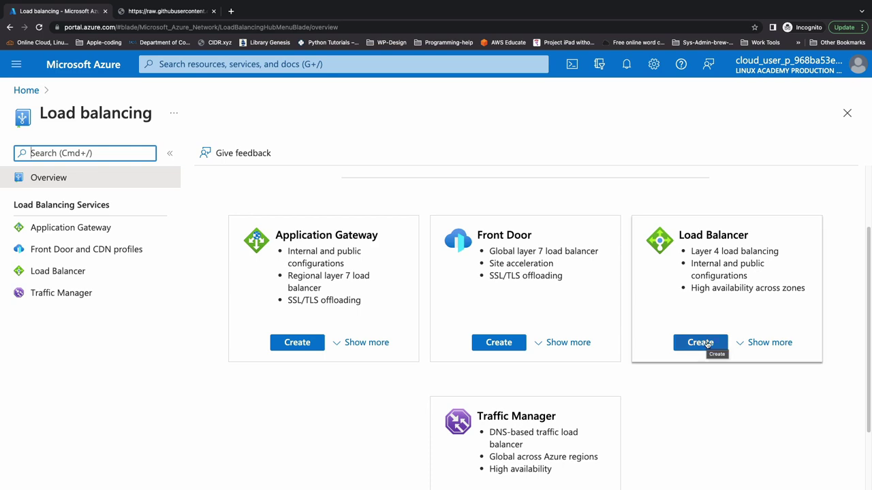
left_click(707, 344)
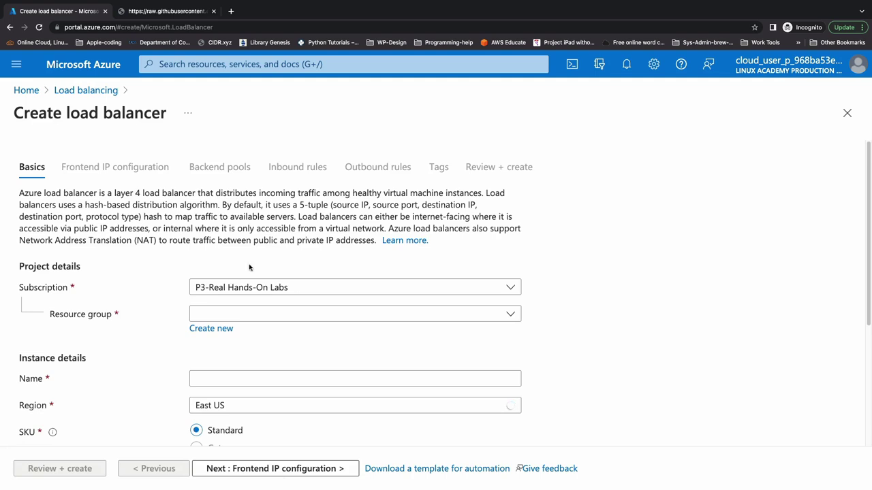
Put the load balancer in the sandbox resource group, named acg-demo-lb-01, keeping Standard/Public/Regional.
left_click(272, 314)
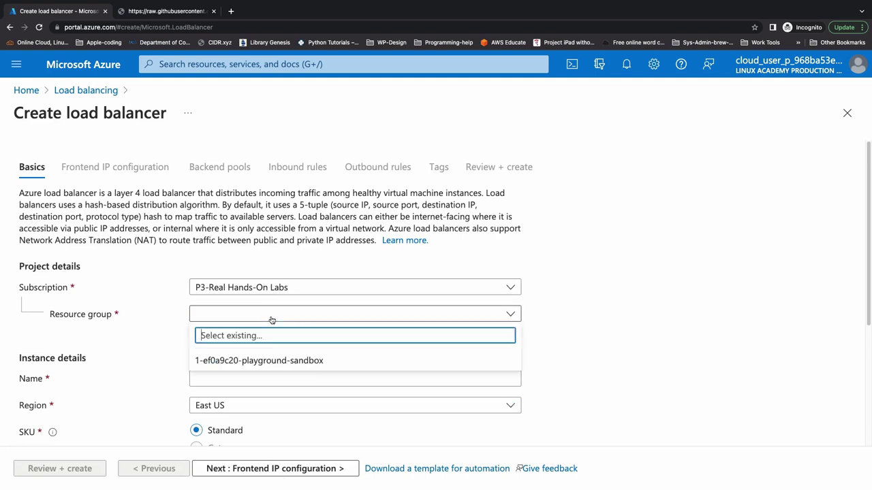
left_click(273, 361)
scroll(204, 340, "down", 2)
left_click(216, 306)
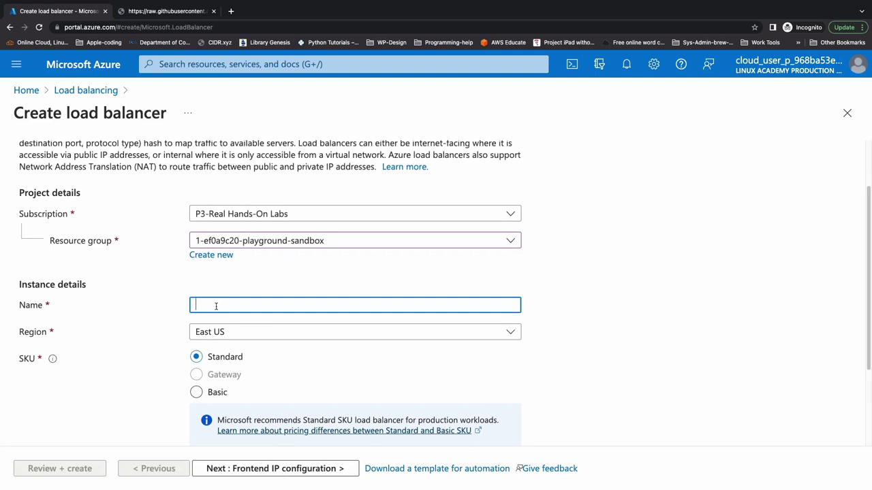
type("acg-demo-lb-01")
scroll(354, 286, "down", 3)
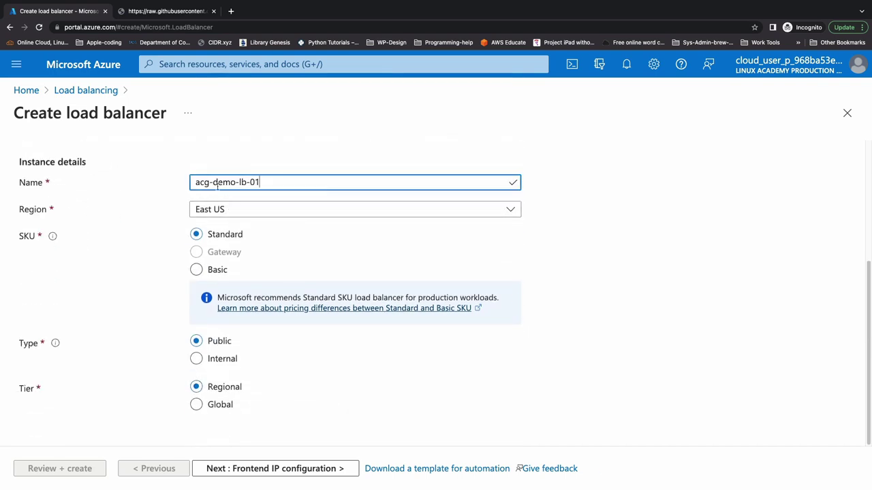
Duplicate the browser tab, show the sandbox resource group there, and return to the form tab.
right_click(77, 11)
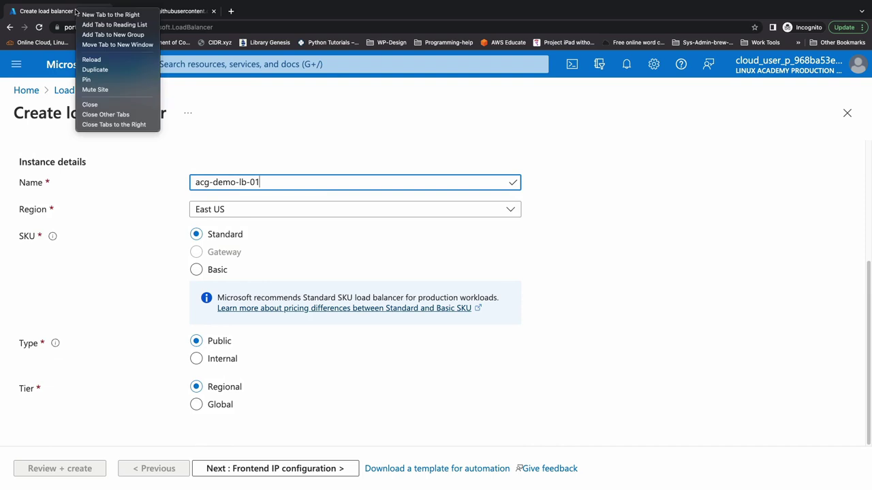
left_click(111, 71)
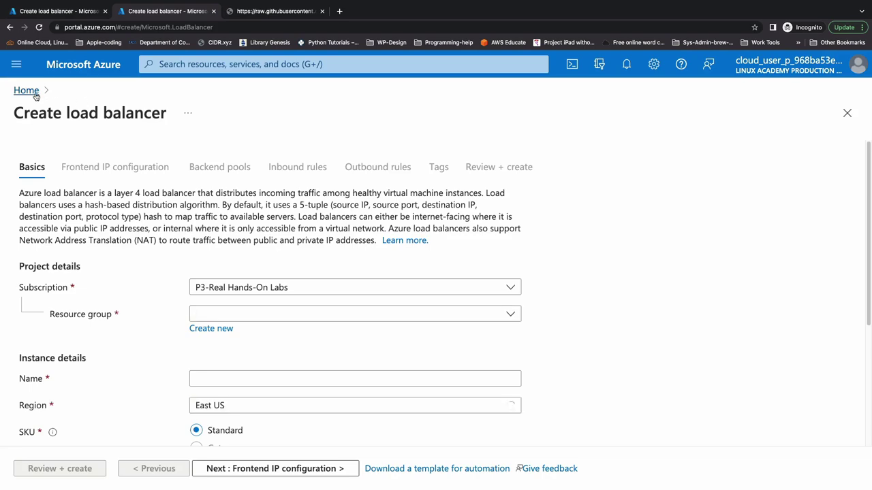
left_click(28, 91)
left_click(126, 275)
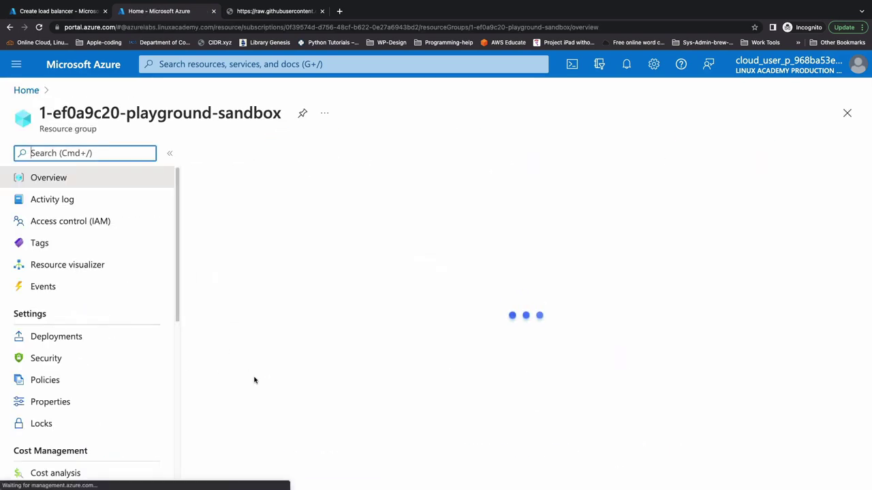
scroll(510, 440, "down", 5)
scroll(510, 441, "down", 2)
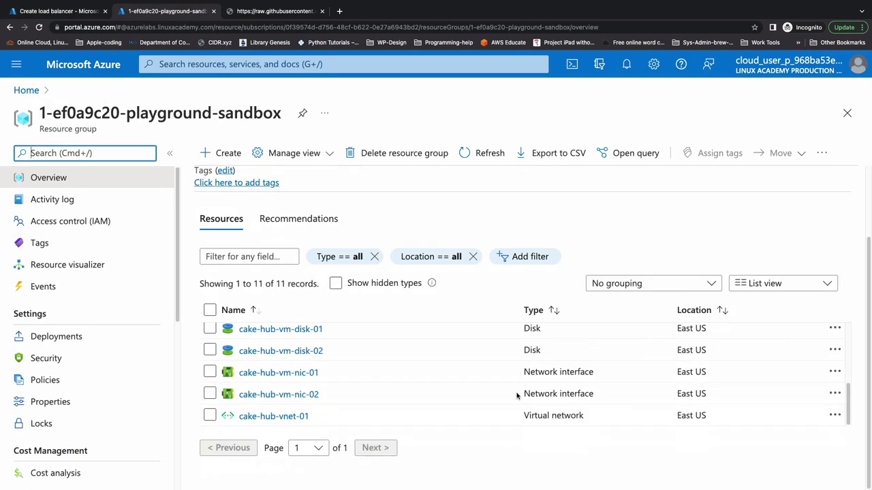
left_click(87, 12)
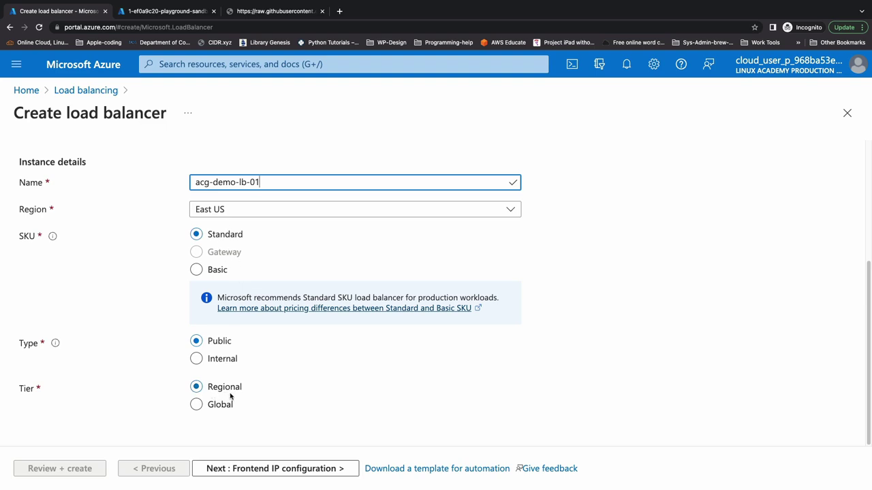
Start a new frontend IP configuration named acg-demo-lb-ipconfig.
left_click(278, 469)
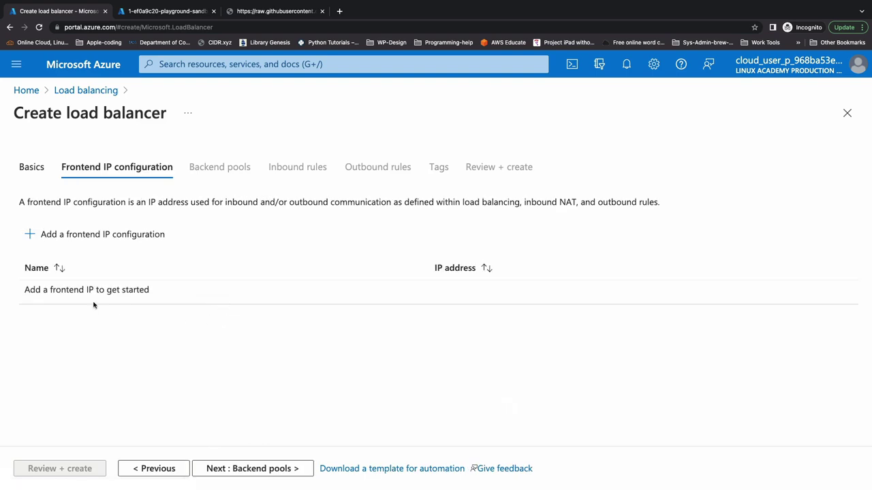
left_click(85, 240)
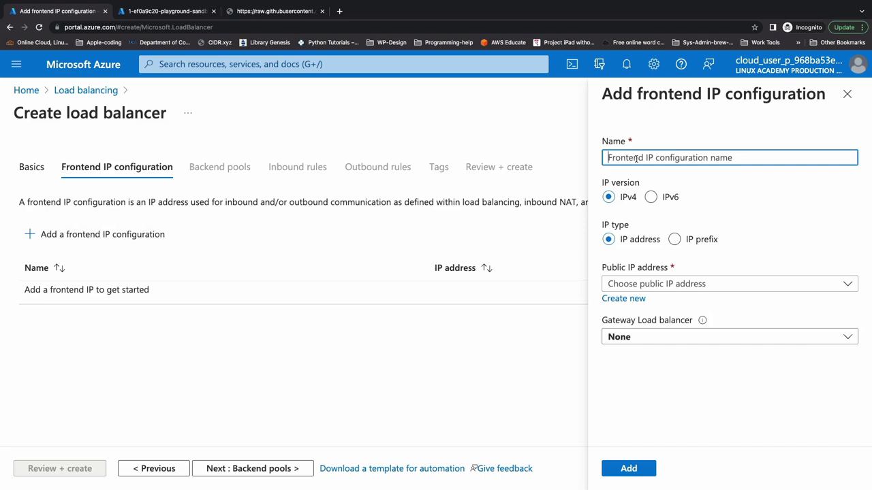
type("acg-de")
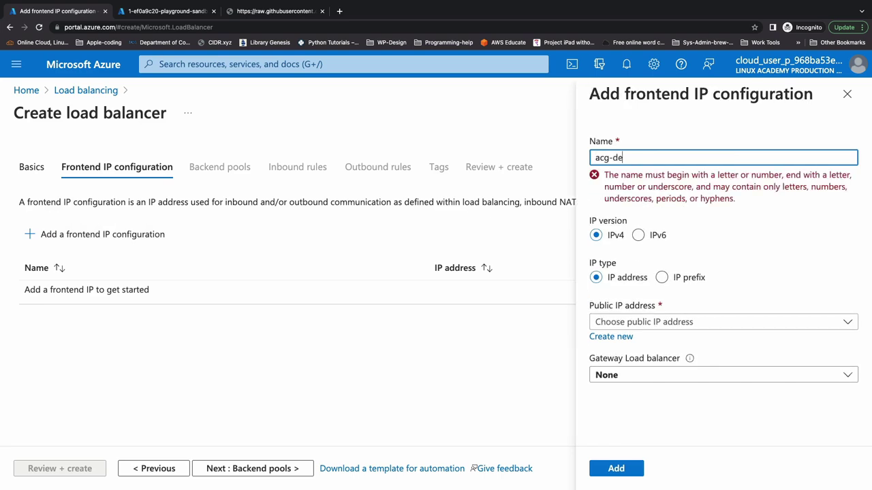
type("mo-lb-ipconfig")
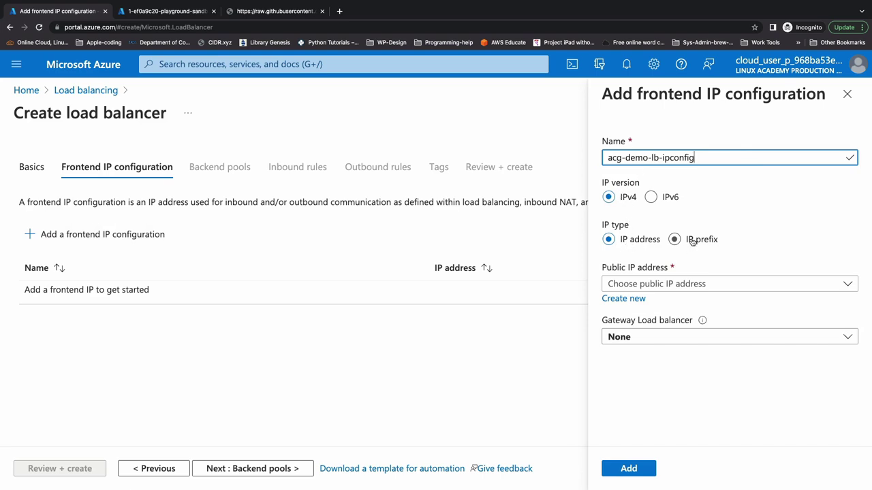
Back it with new zone-redundant public IP acg-demo-lb-pip, add it, and continue to Backend pools.
left_click(633, 300)
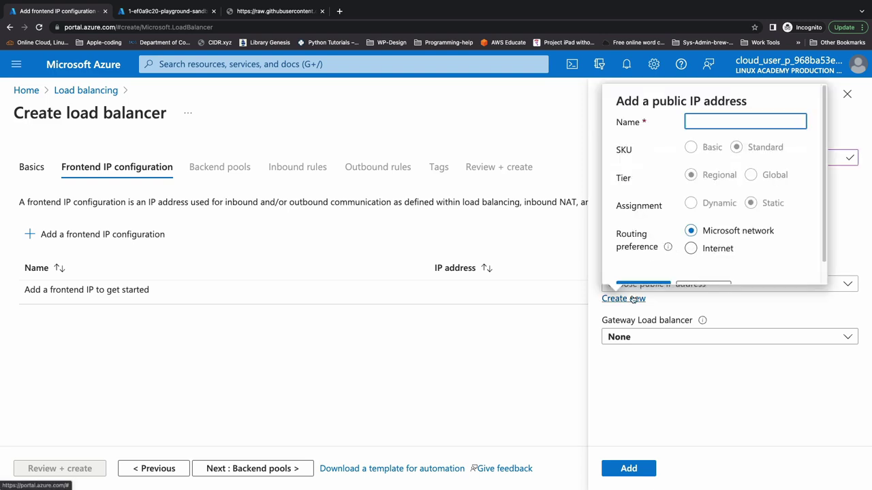
type("acg-demo-")
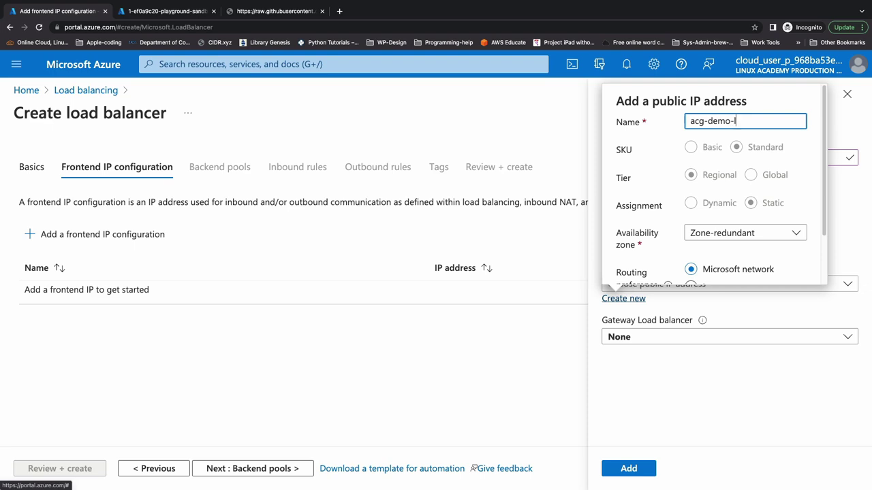
type("lb-pip")
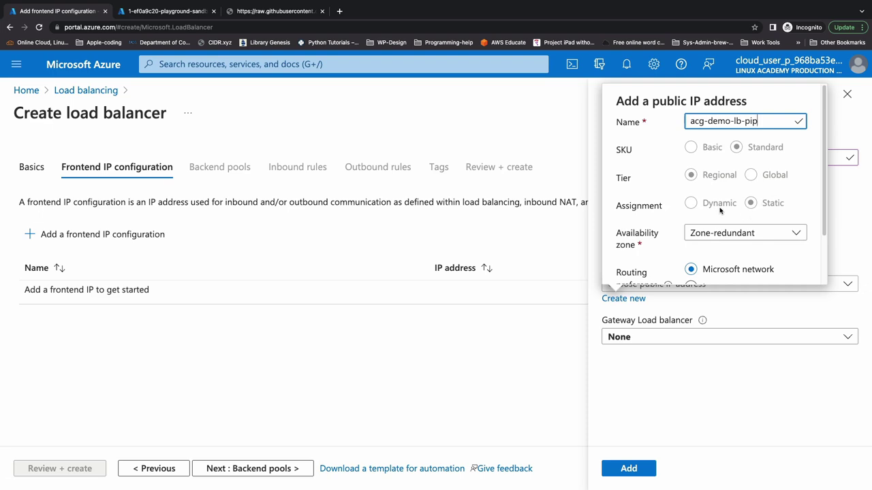
scroll(693, 225, "down", 1)
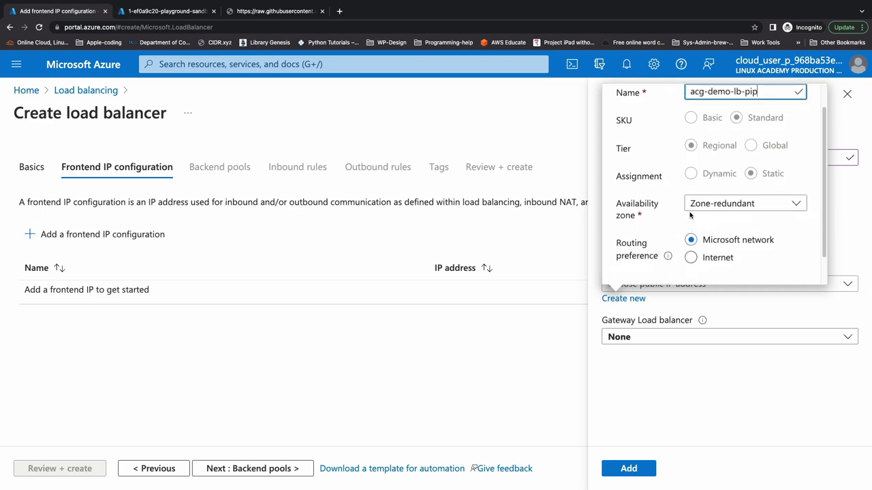
left_click(713, 204)
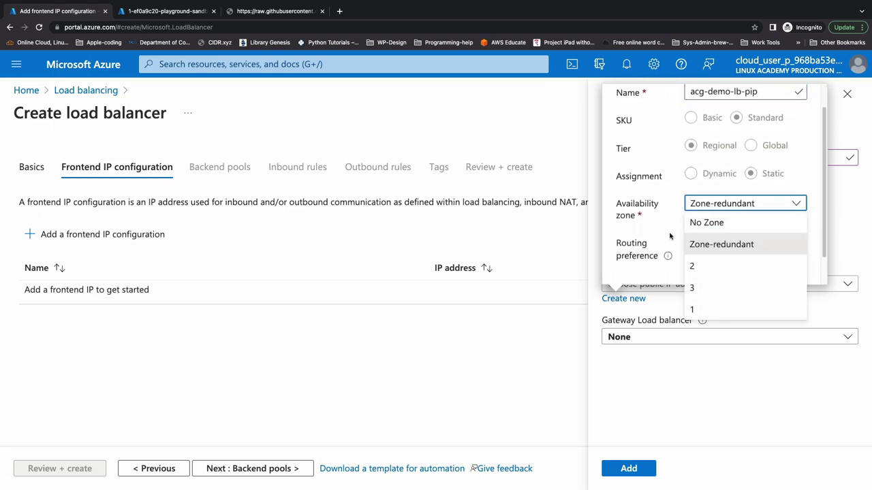
left_click(679, 196)
scroll(673, 242, "down", 1)
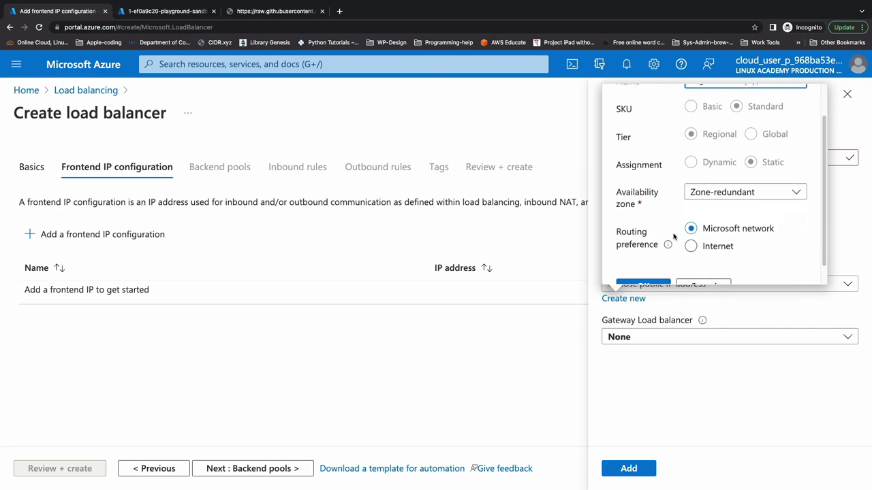
left_click(643, 266)
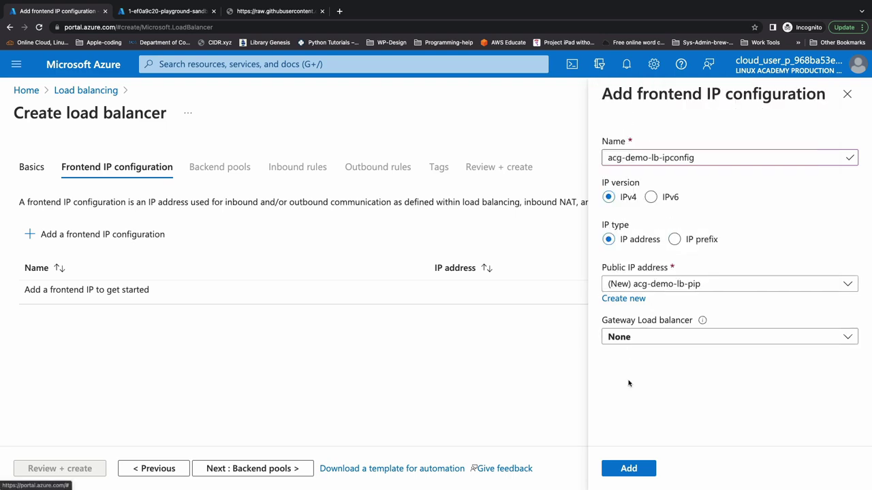
left_click(628, 468)
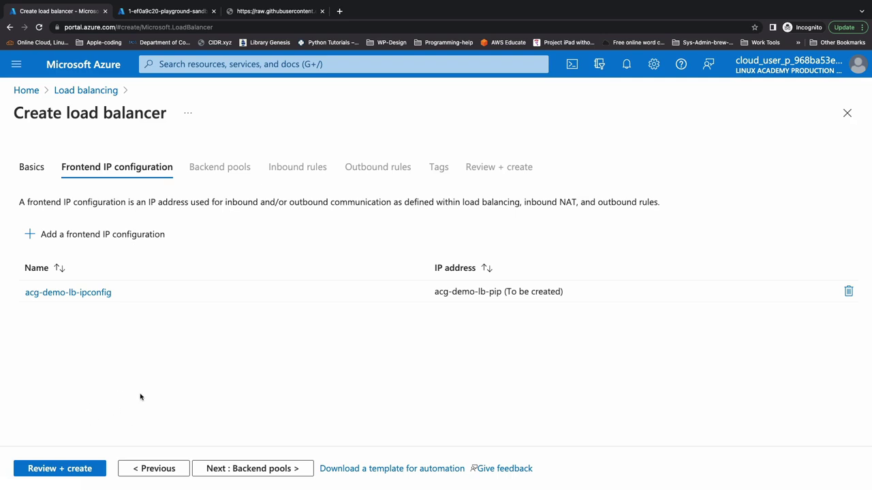
left_click(241, 469)
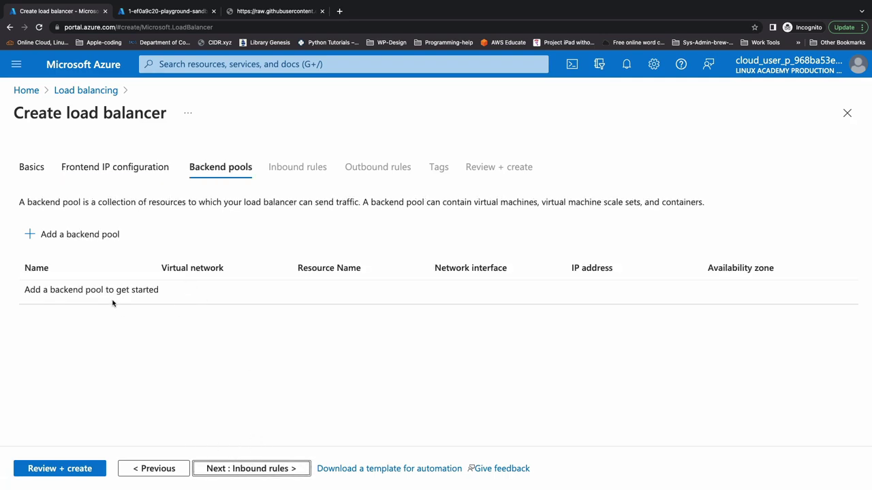
Name a new backend pool vmbepool on virtual network cake-hub-vnet-01.
left_click(87, 236)
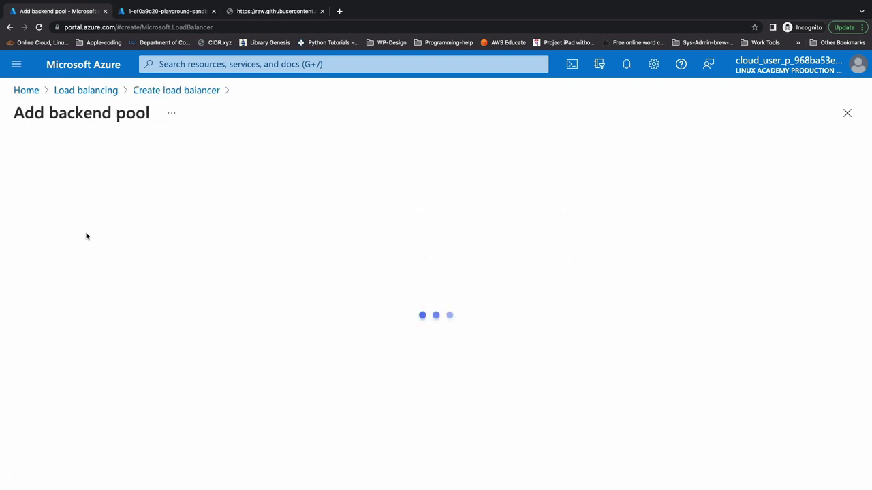
type("vmbepool")
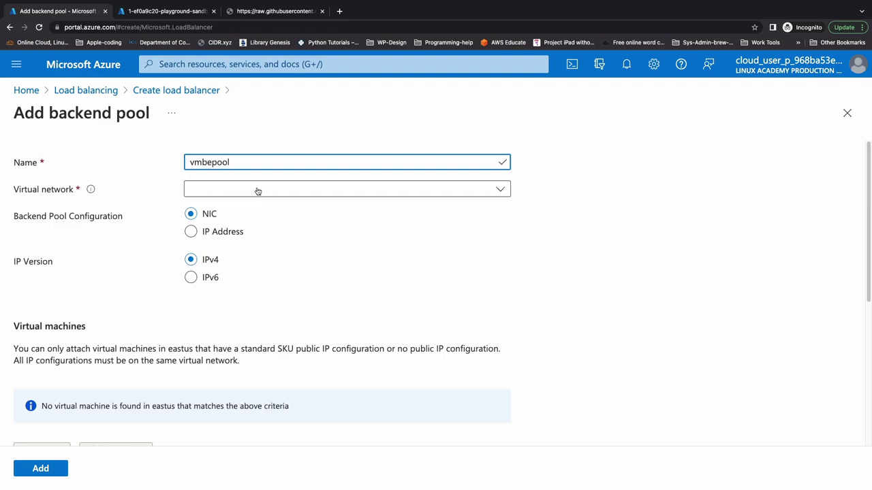
left_click(311, 190)
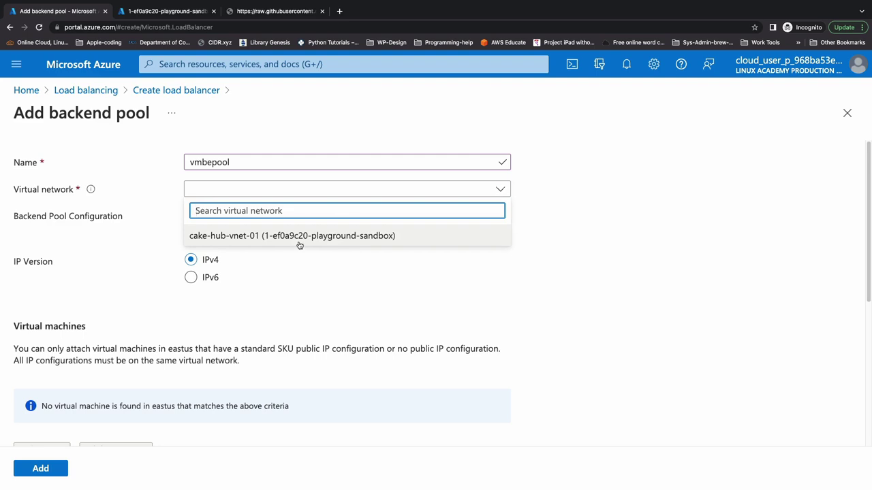
left_click(333, 235)
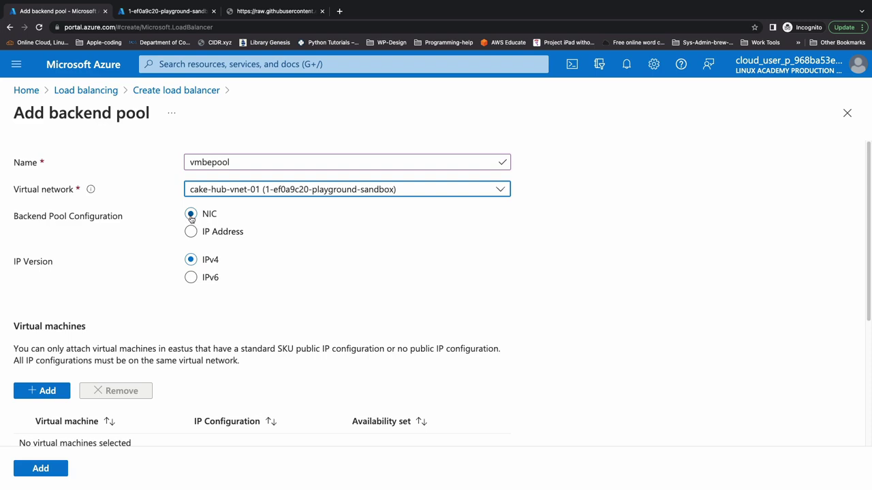
scroll(199, 261, "down", 2)
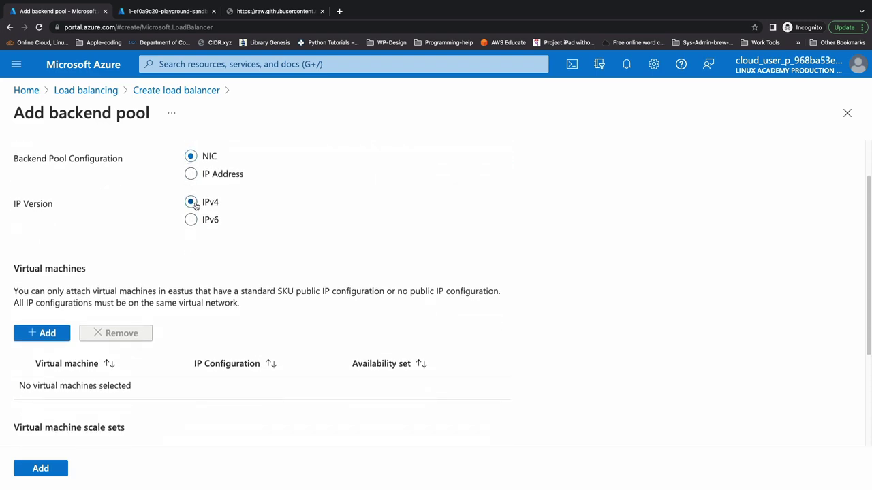
scroll(112, 314, "down", 1)
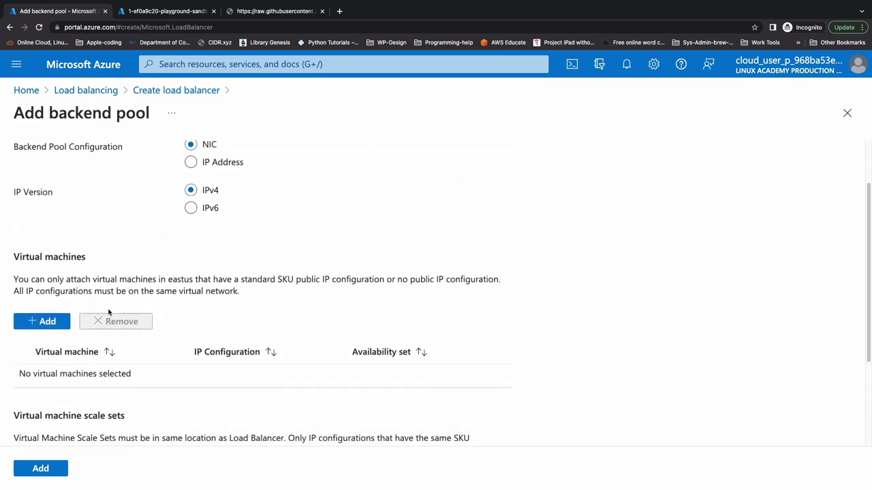
Add cake-hub-vm-01 and cake-hub-vm-02 to vmbepool, save the pool, and move to Inbound rules.
left_click(59, 323)
left_click(129, 235)
left_click(130, 256)
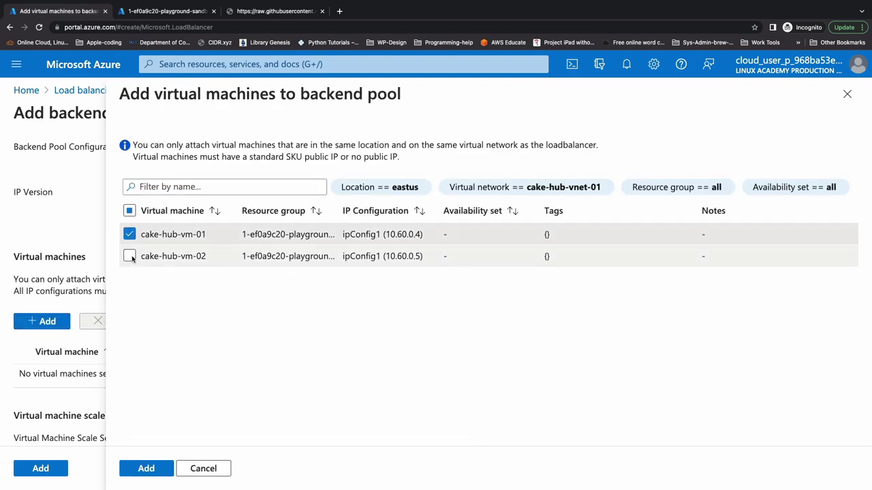
left_click(161, 468)
scroll(127, 364, "down", 3)
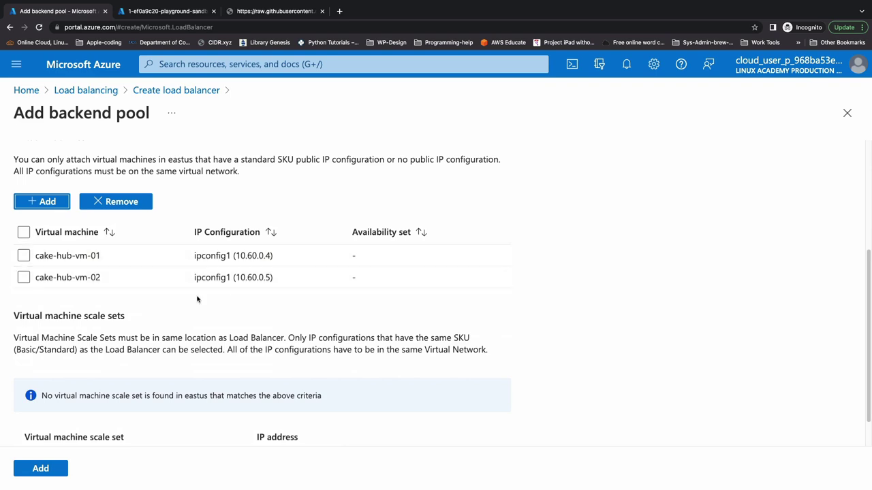
scroll(104, 331, "down", 1)
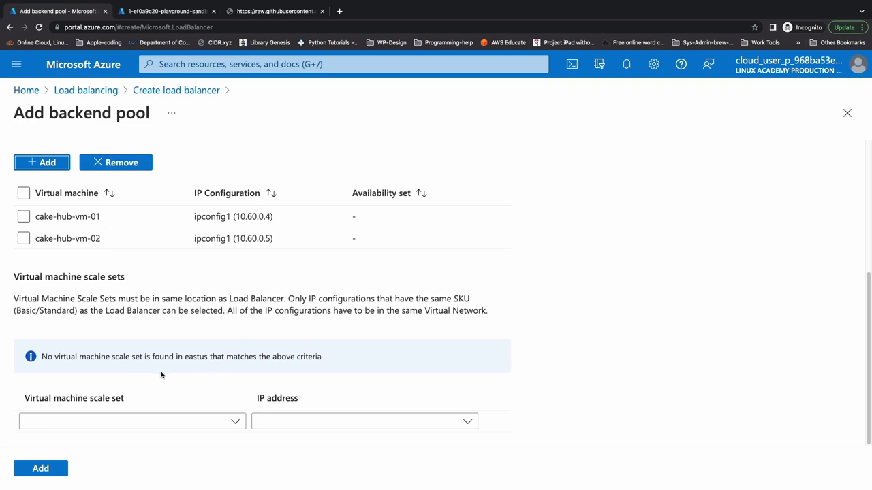
scroll(109, 381, "up", 1)
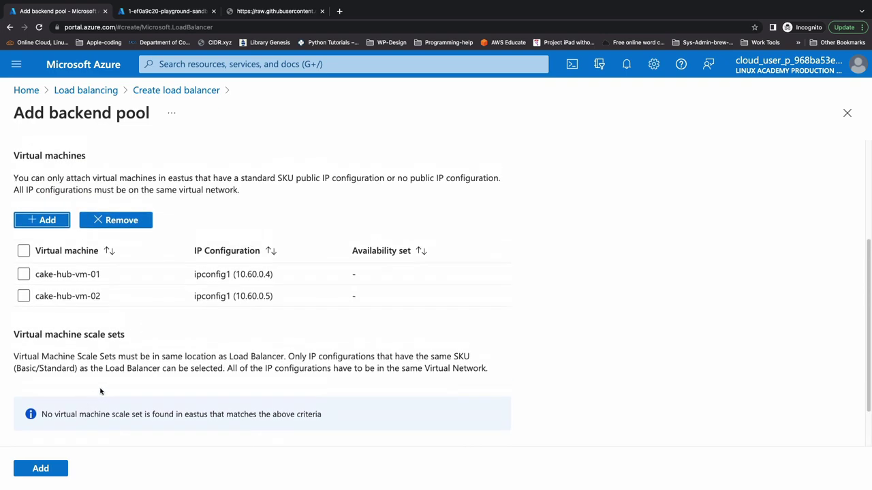
left_click(60, 468)
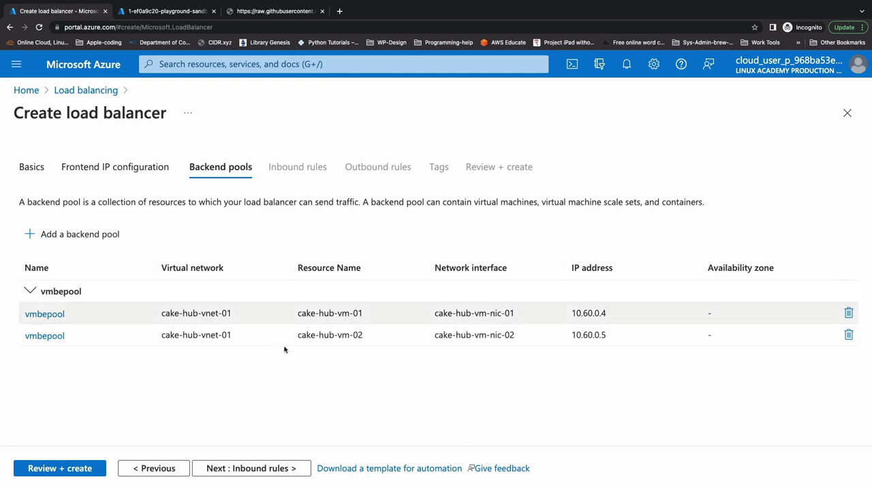
left_click(259, 467)
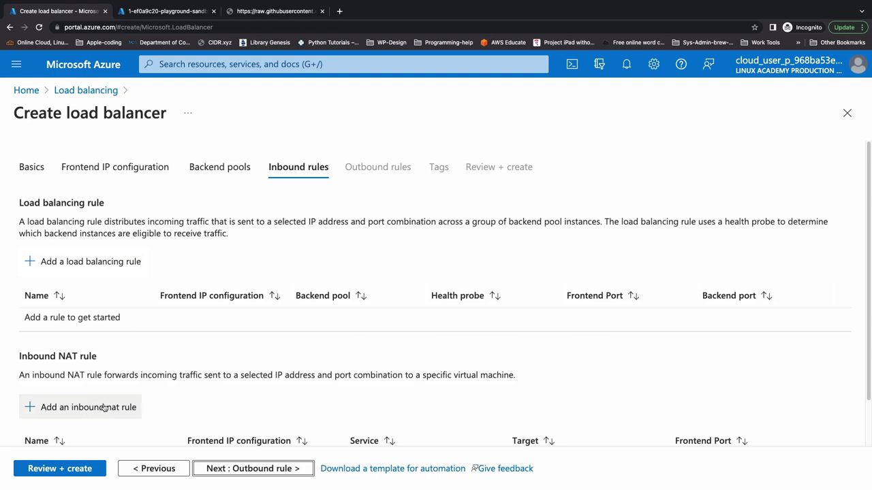
Name a new load balancing rule lbrule with frontend acg-demo-lb-ipconfig and backend pool vmbepool.
left_click(109, 264)
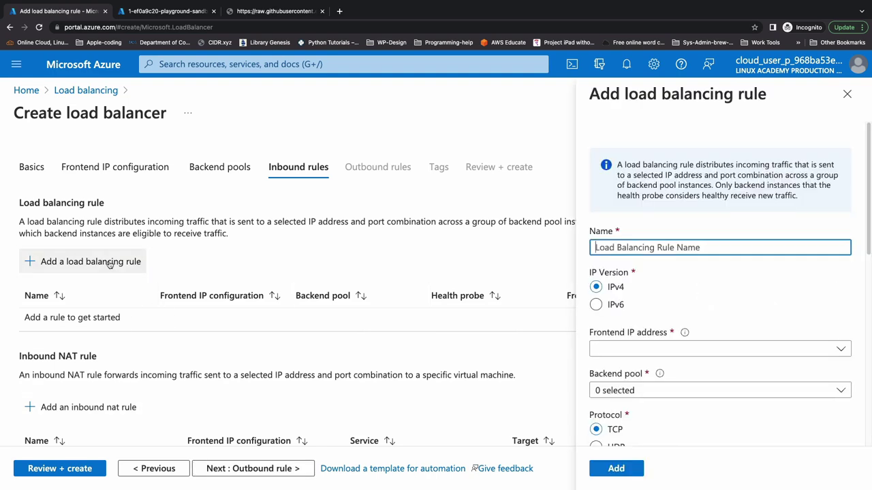
type("lbrule")
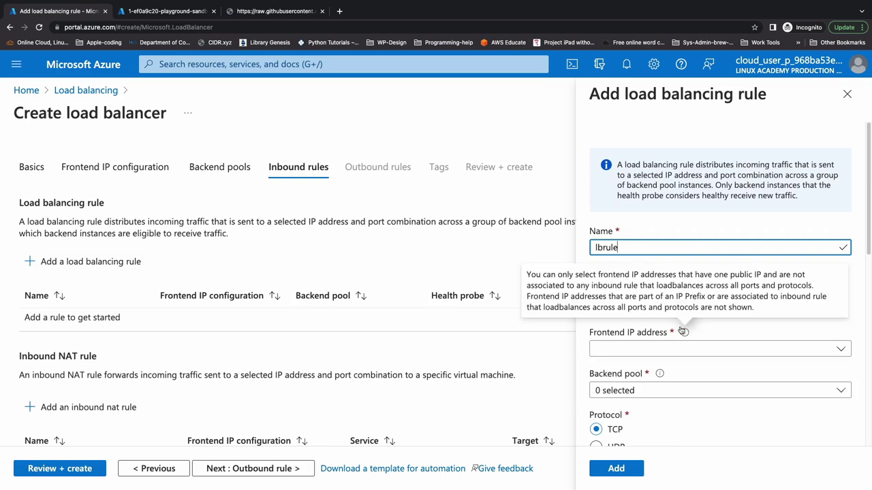
left_click(655, 350)
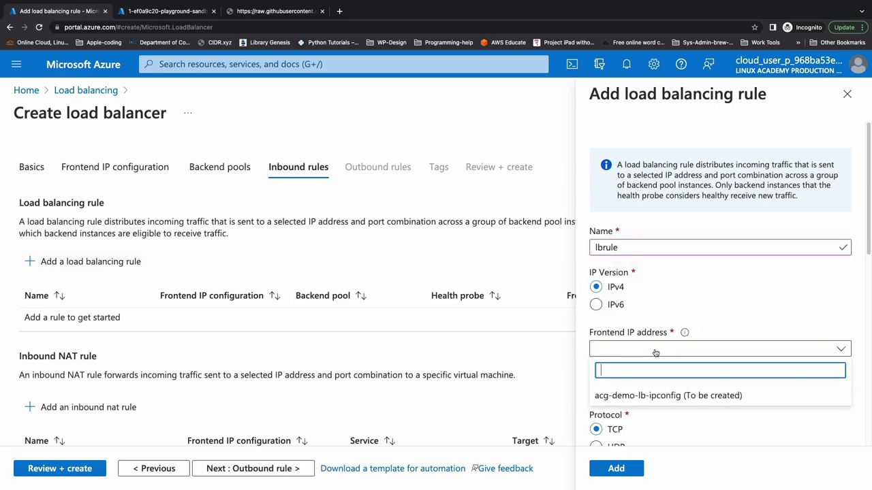
left_click(657, 395)
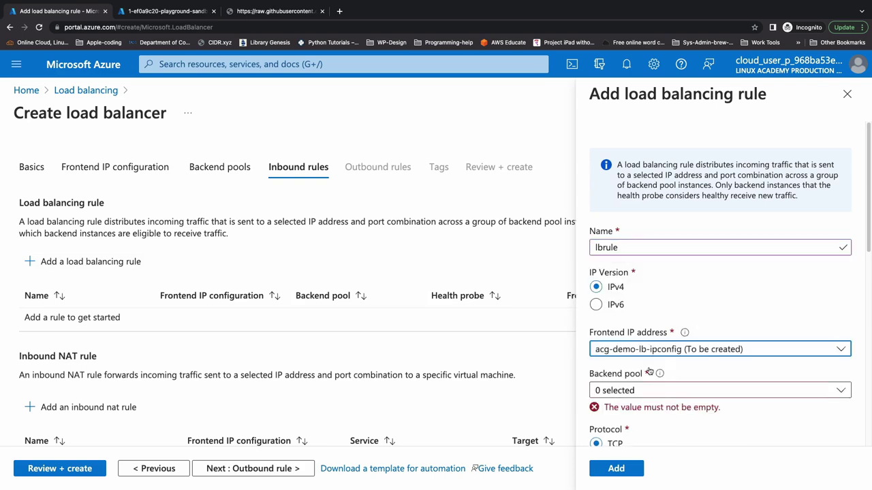
scroll(656, 393, "down", 3)
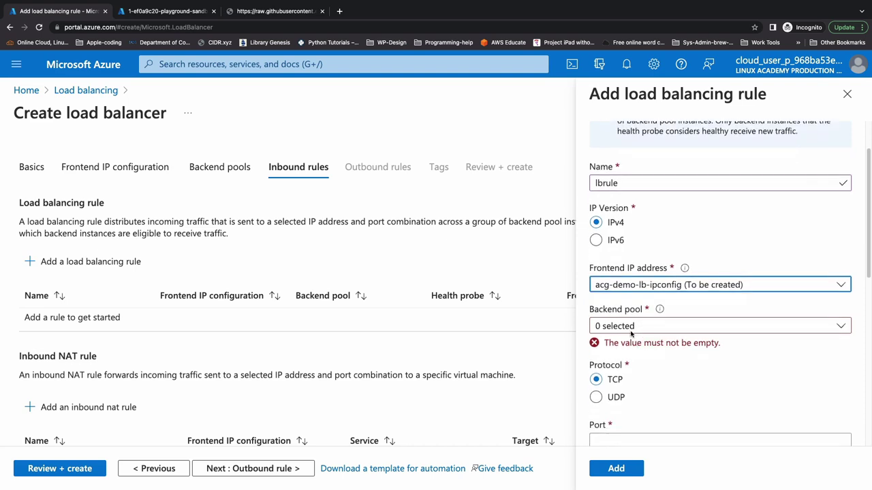
left_click(631, 329)
left_click(602, 379)
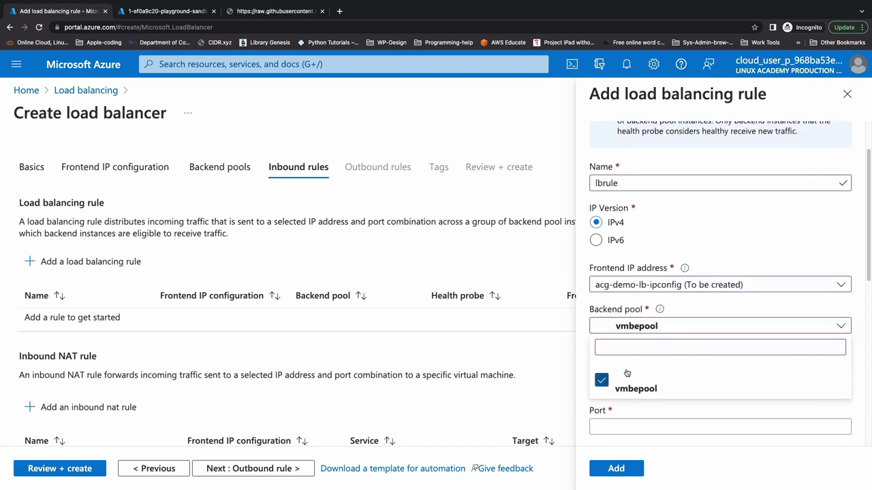
scroll(648, 319, "down", 5)
scroll(647, 319, "down", 3)
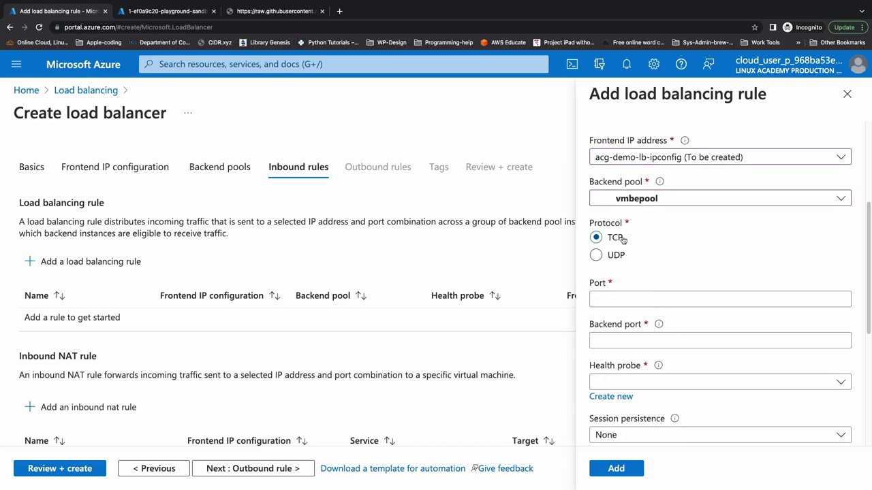
scroll(611, 259, "down", 2)
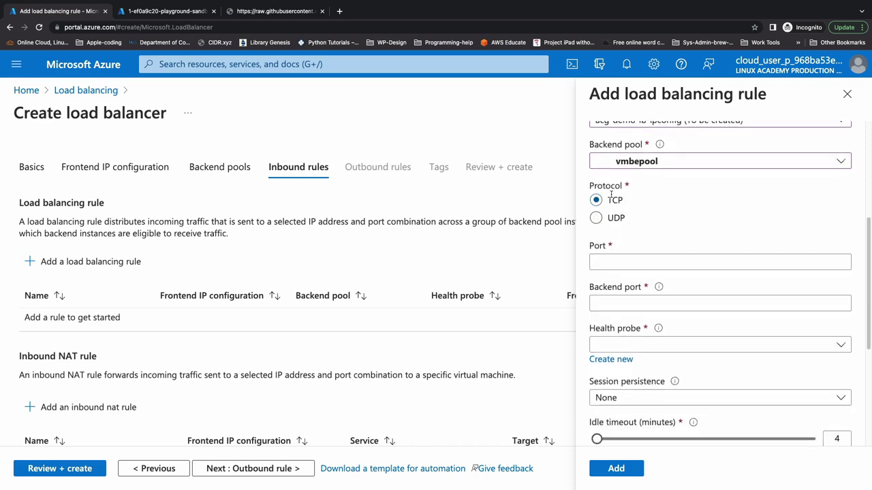
Set the rule's port and backend port both to 80.
left_click(628, 263)
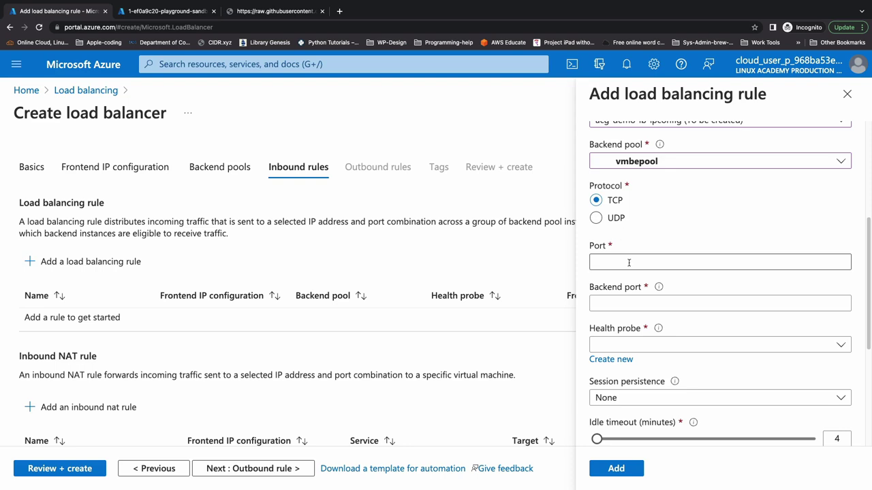
type("80")
left_click(620, 300)
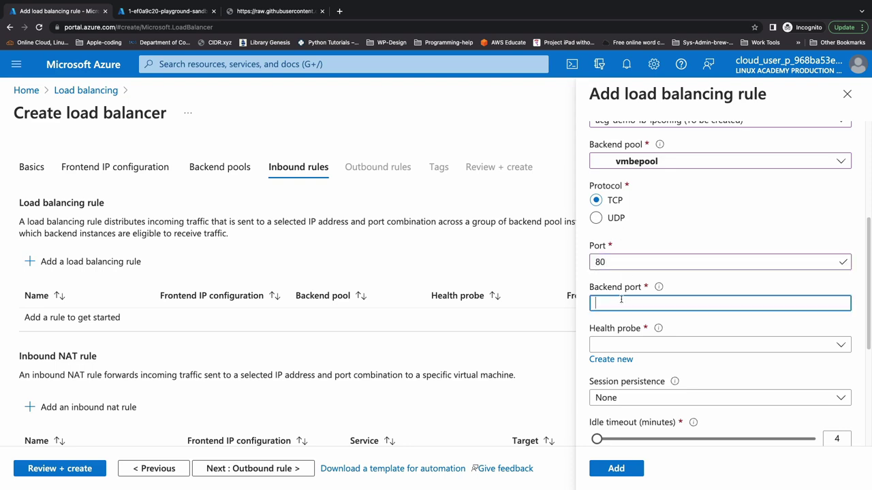
type("80")
scroll(621, 297, "down", 1)
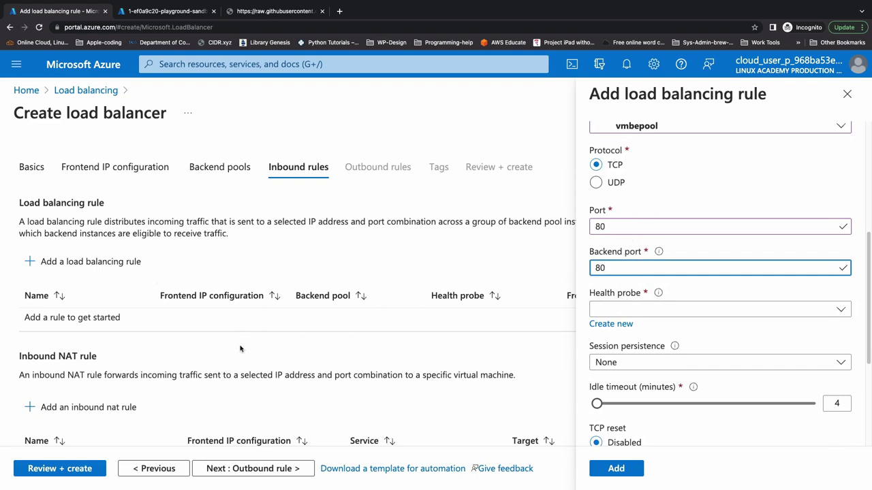
Create a TCP health probe named healthprobe on port 80 for the rule.
left_click(640, 311)
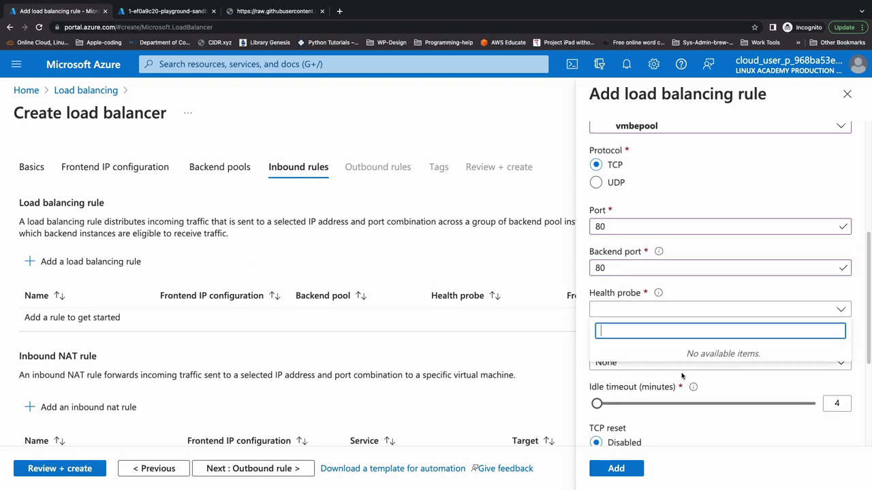
left_click(613, 325)
type("healthprobe")
left_click(654, 178)
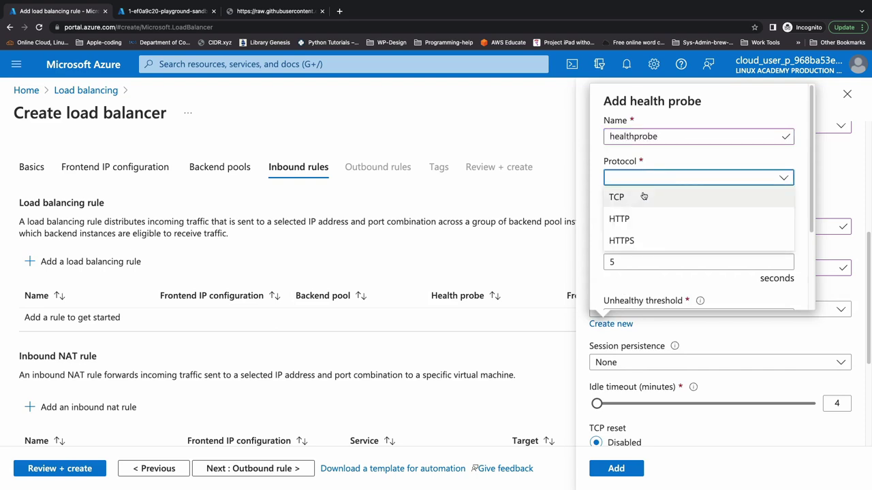
left_click(643, 196)
scroll(637, 225, "down", 3)
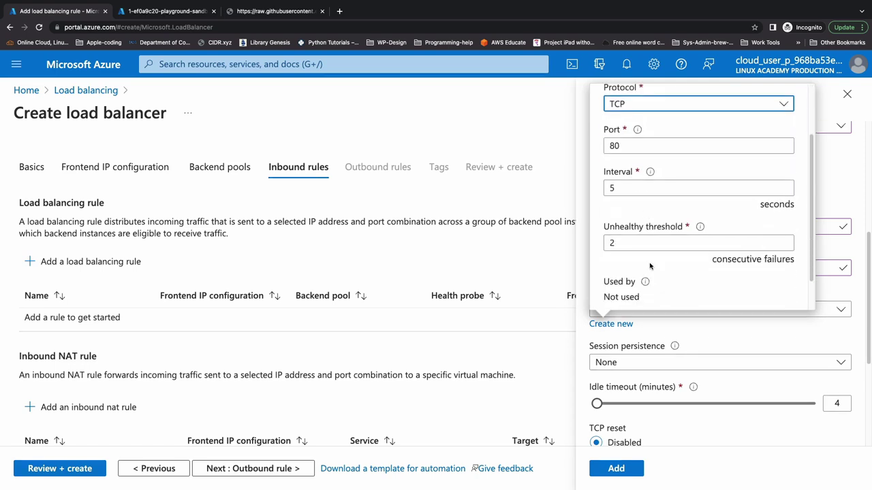
scroll(647, 197, "down", 1)
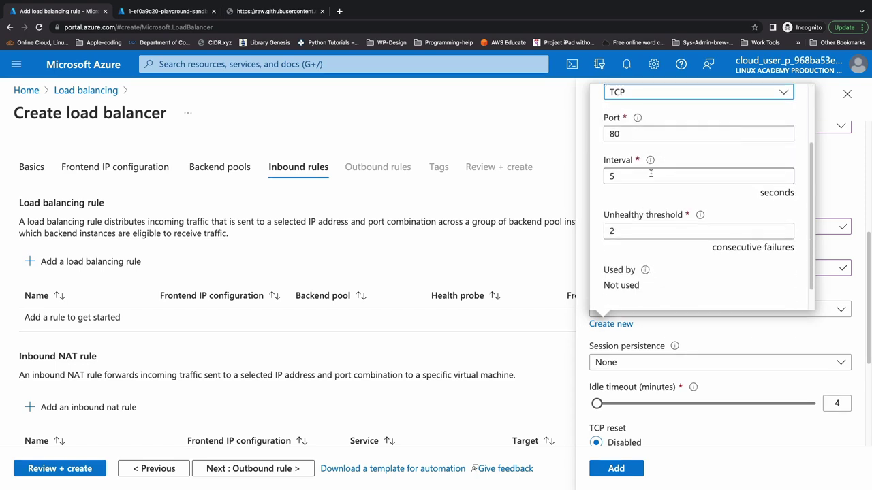
mouse_move(651, 164)
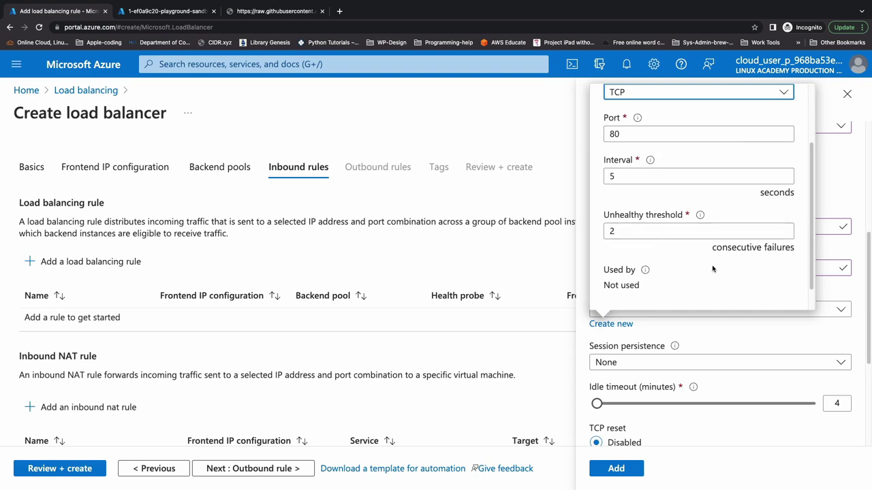
scroll(713, 269, "down", 1)
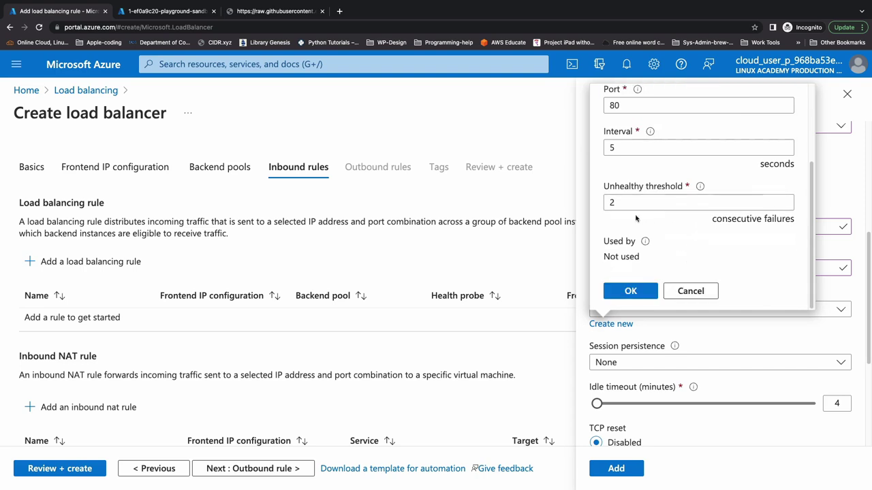
left_click(630, 293)
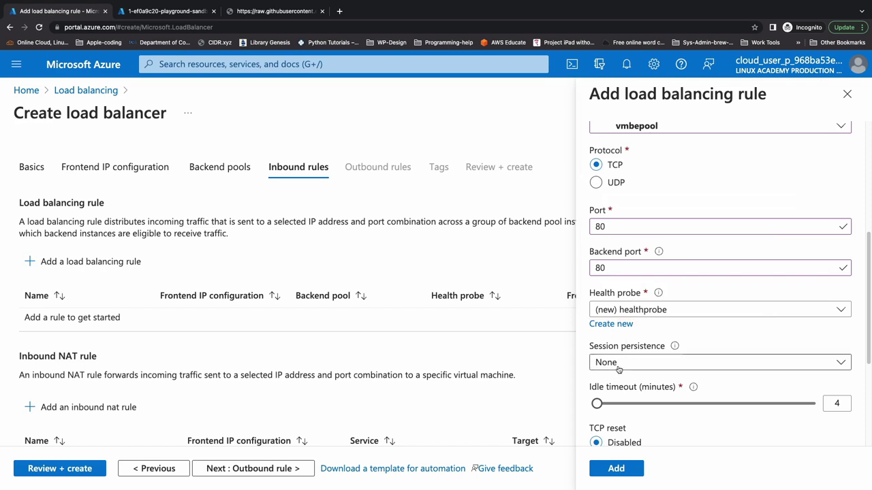
Keep session persistence at None and add lbrule to the inbound rules.
scroll(618, 369, "down", 2)
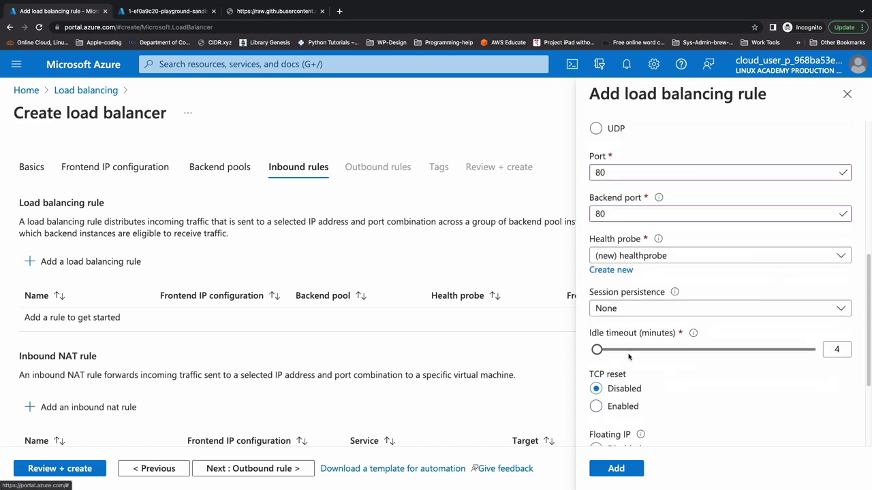
left_click(625, 308)
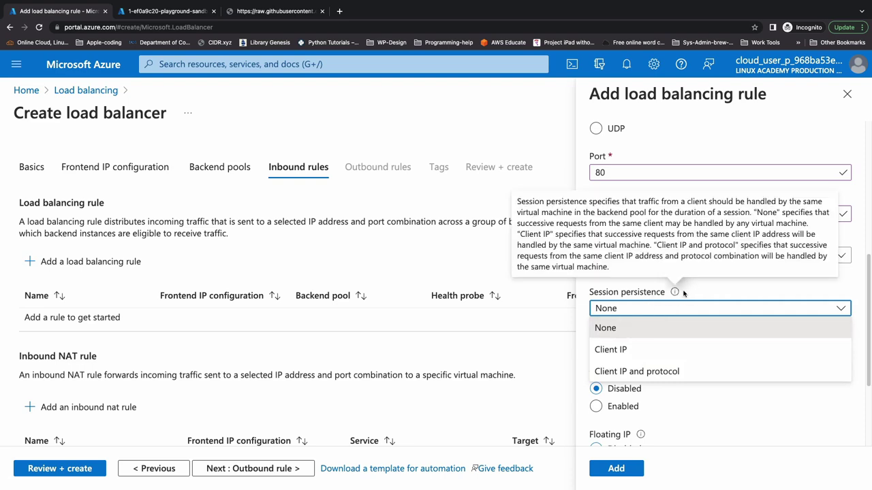
left_click(686, 291)
scroll(646, 368, "down", 3)
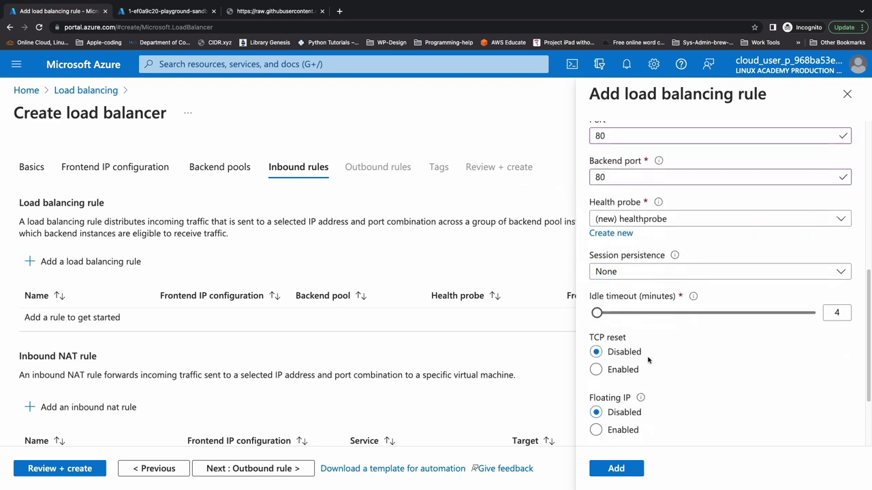
scroll(659, 350, "down", 3)
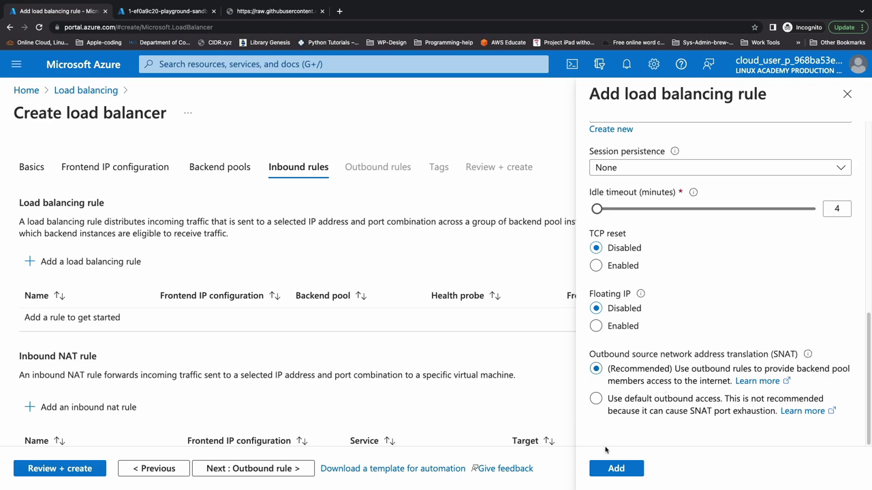
left_click(617, 468)
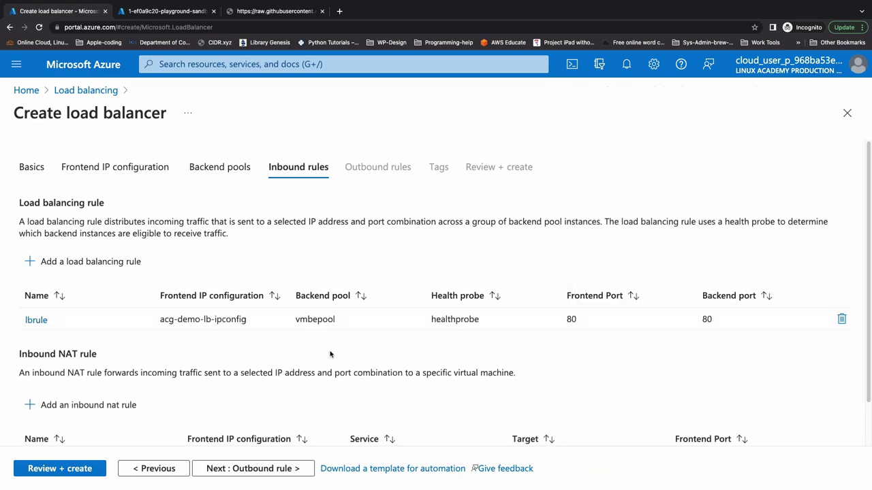
scroll(331, 356, "down", 2)
Start an inbound NAT rule named sshrule and check its backend pool and frontend options.
left_click(108, 357)
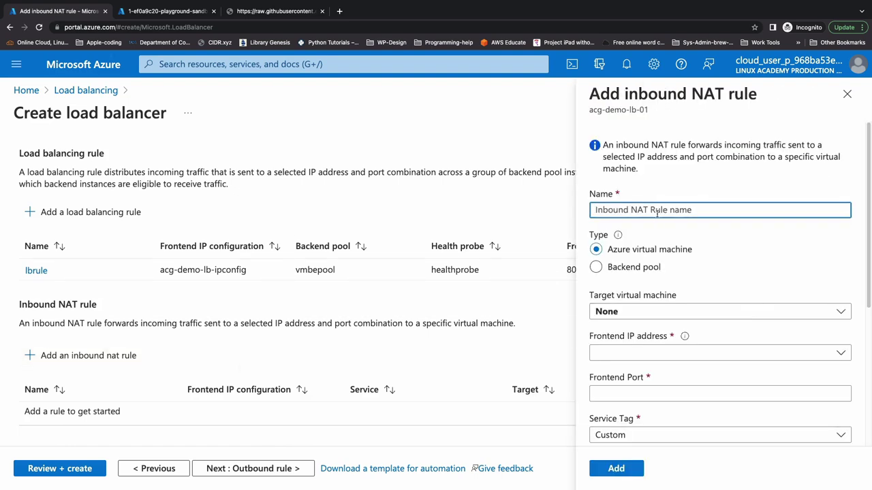
type("sshrule")
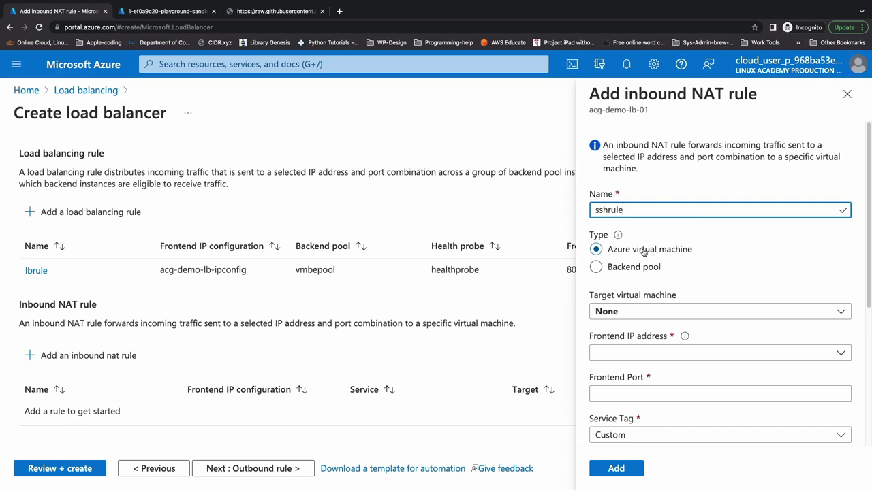
left_click(608, 273)
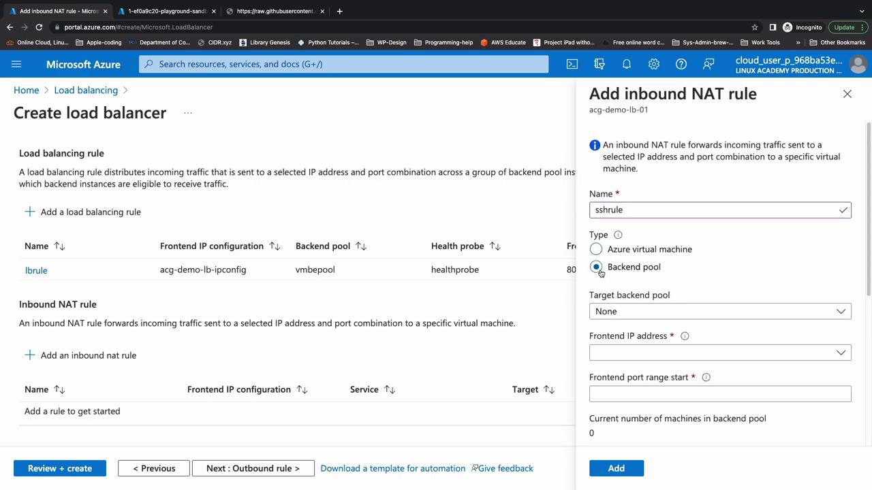
scroll(624, 307, "down", 1)
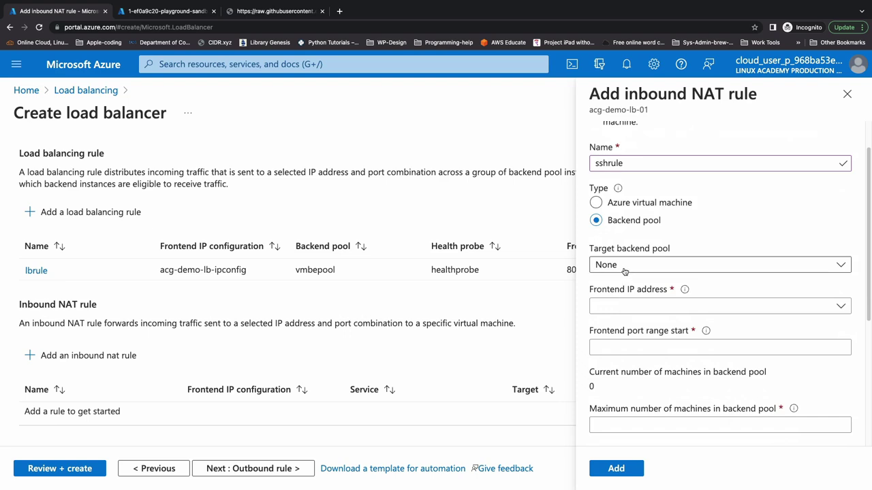
left_click(624, 271)
left_click(633, 266)
scroll(647, 315, "down", 1)
left_click(640, 275)
left_click(645, 347)
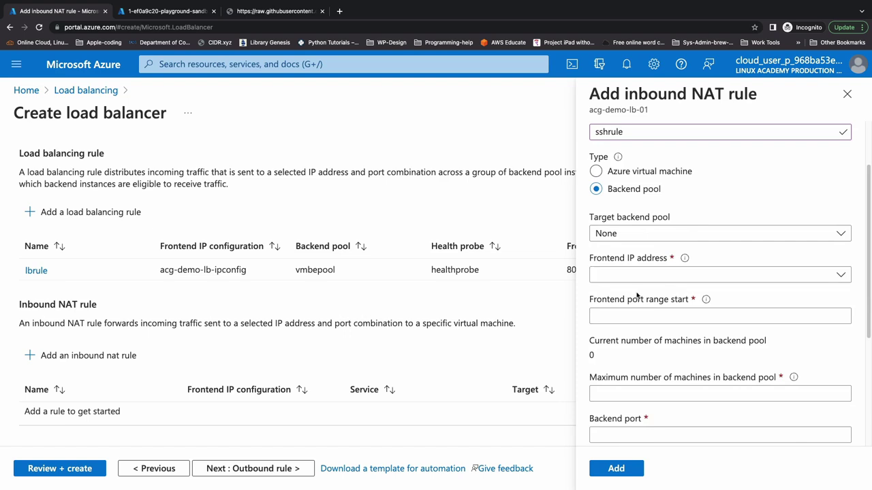
scroll(645, 291, "down", 1)
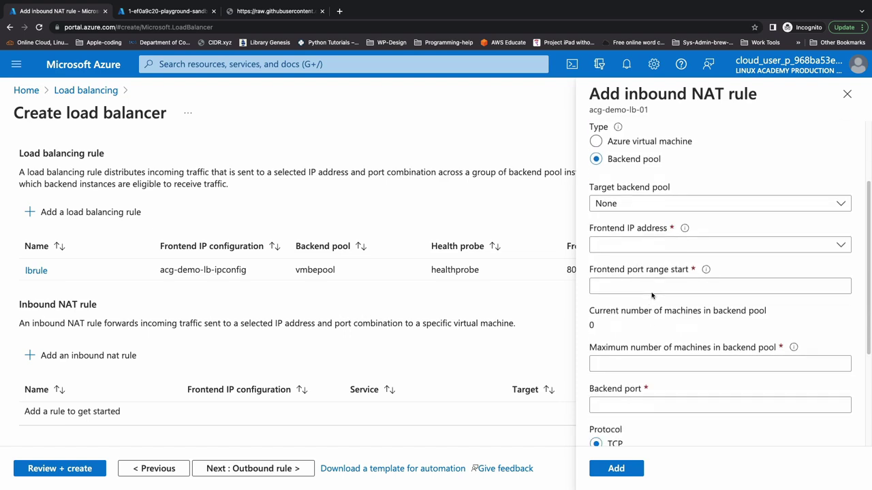
scroll(647, 306, "down", 1)
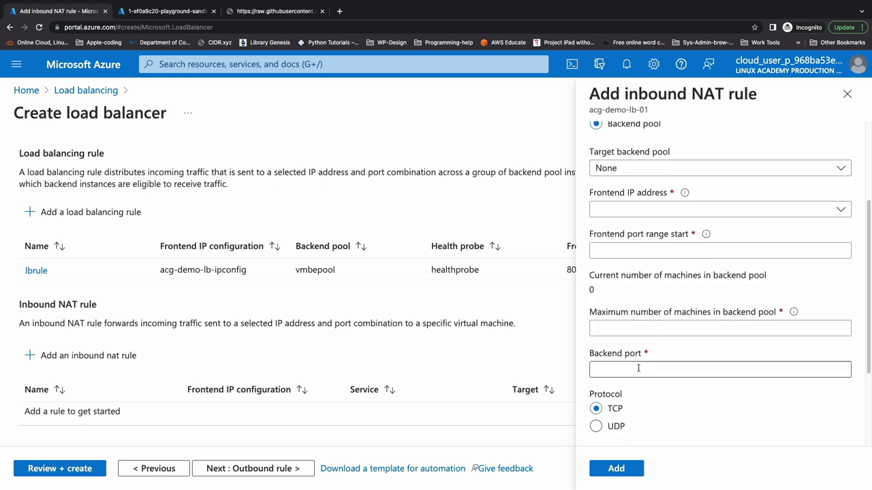
scroll(633, 371, "down", 1)
scroll(633, 372, "up", 5)
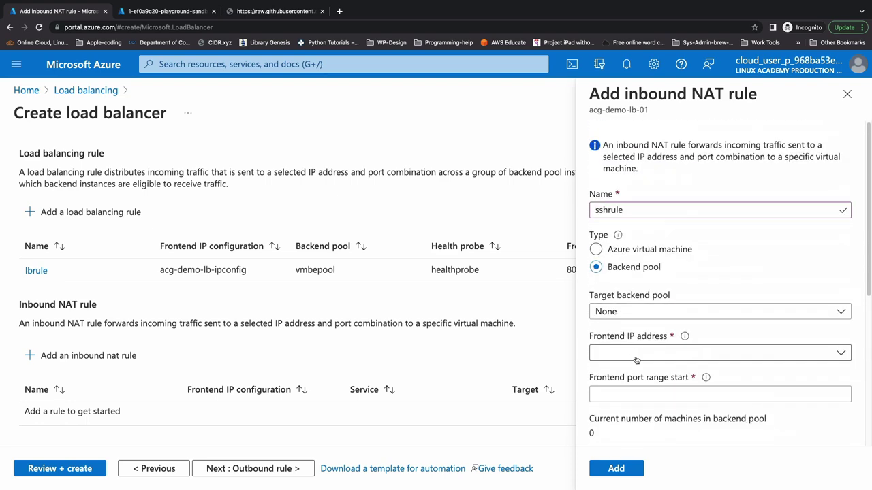
Target the NAT rule at virtual machine cake-hub-vm-01 with IP configuration ipConfig1 (10.60.0.4).
left_click(597, 250)
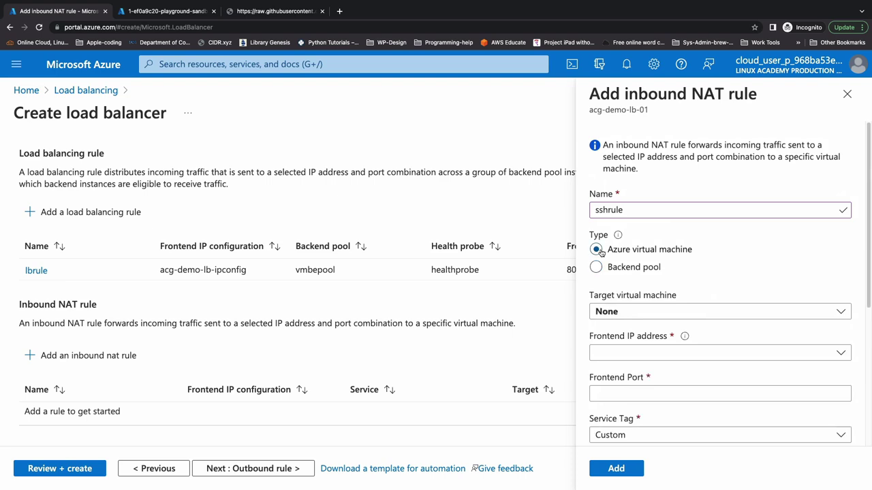
left_click(632, 312)
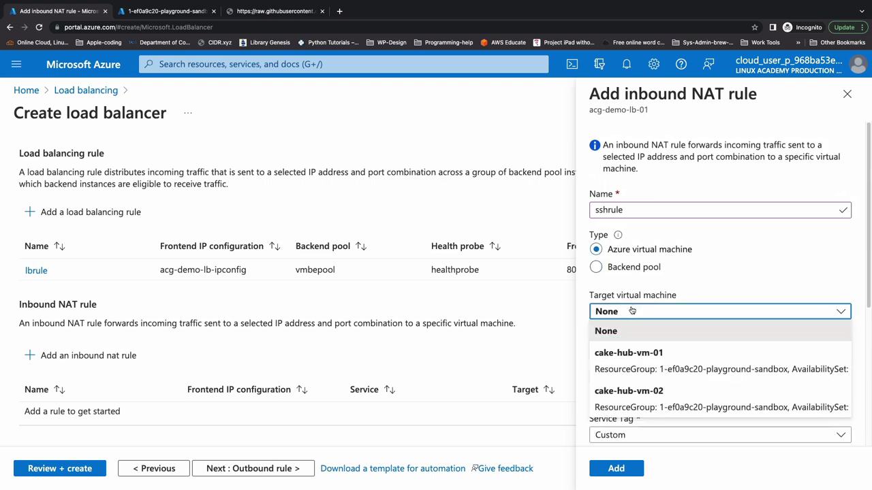
left_click(625, 363)
scroll(625, 348, "down", 1)
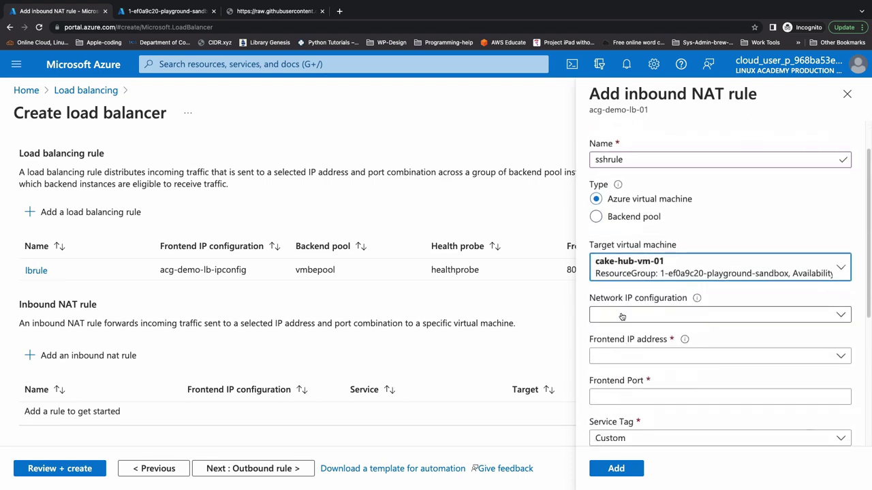
left_click(622, 316)
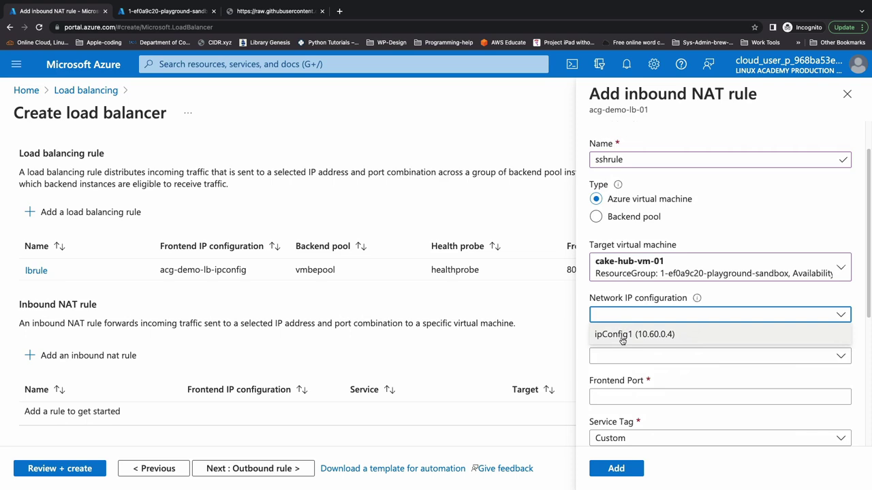
left_click(631, 330)
Use frontend acg-demo-lb-ipconfig, port 22, service tag SSH and backend port 22, then add sshrule.
scroll(631, 355, "down", 4)
left_click(631, 174)
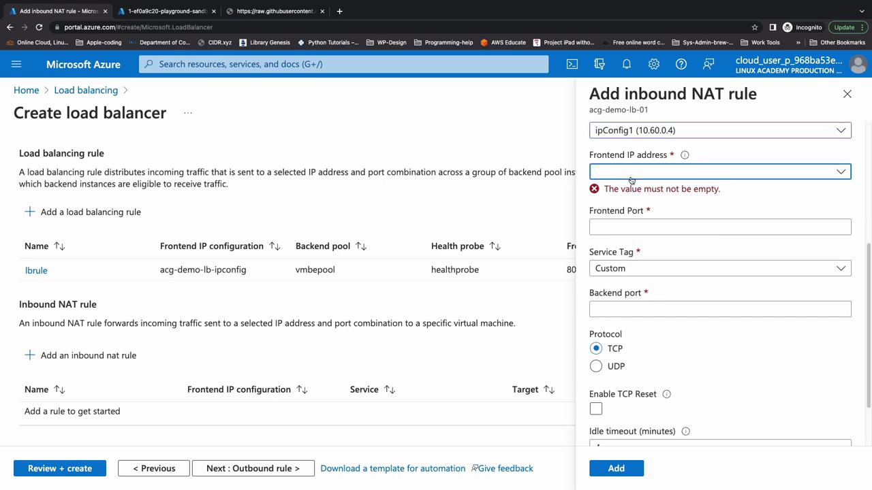
left_click(633, 204)
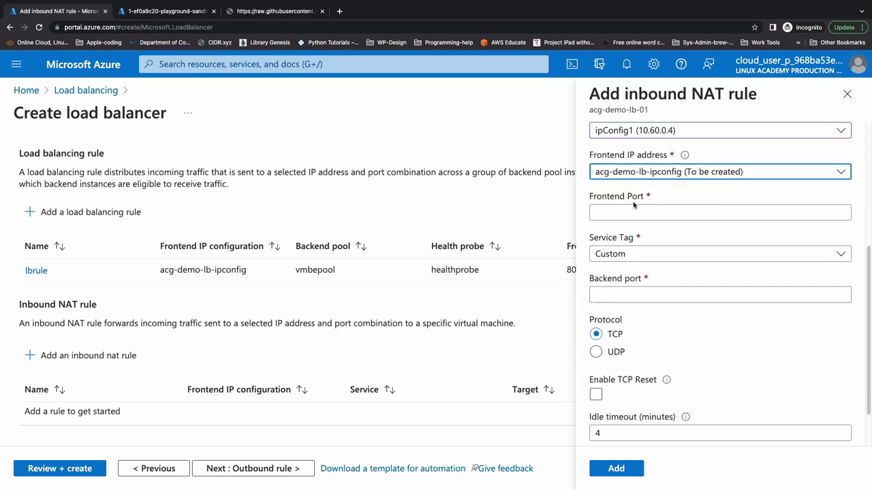
left_click(625, 214)
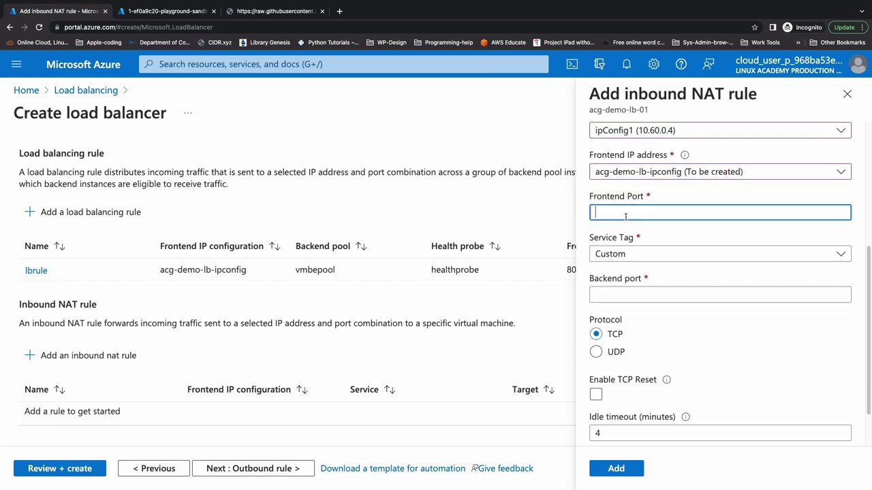
type("22")
left_click(632, 240)
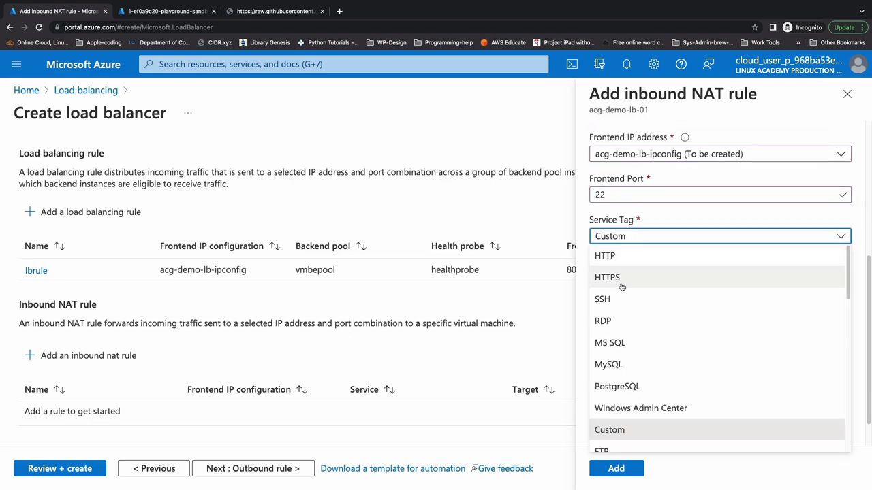
left_click(622, 298)
left_click(619, 277)
type("22")
scroll(616, 315, "down", 1)
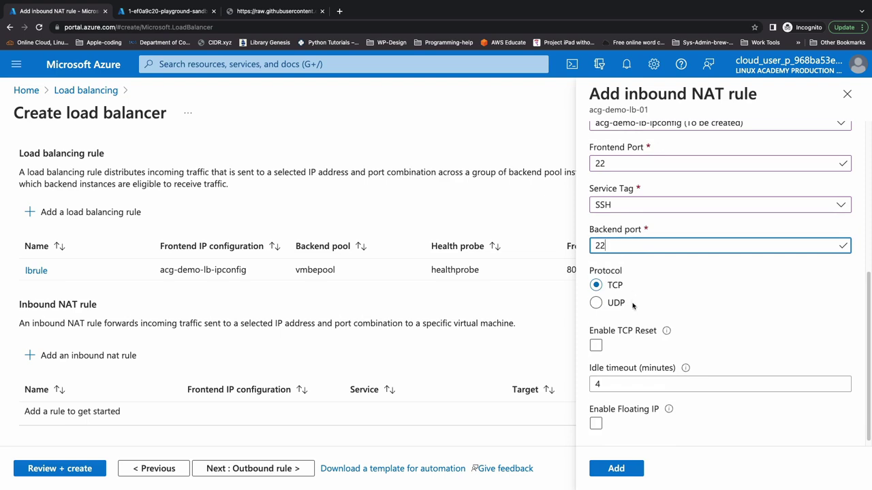
scroll(632, 303, "down", 1)
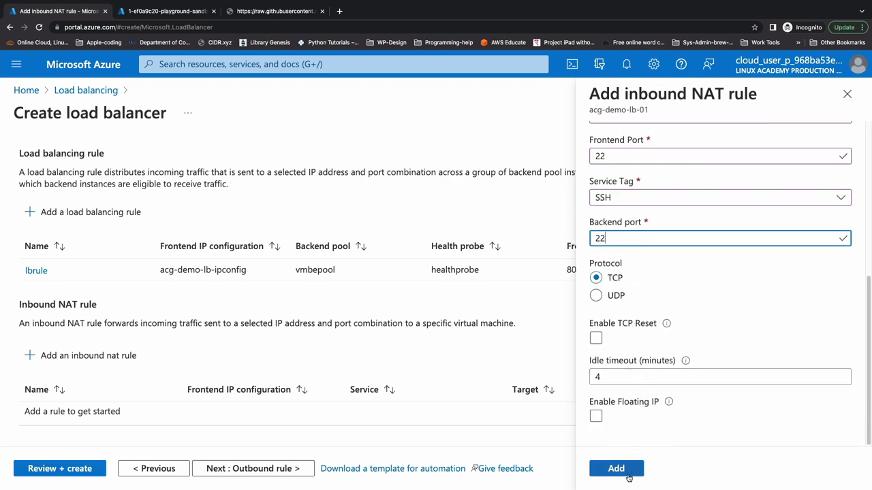
left_click(627, 475)
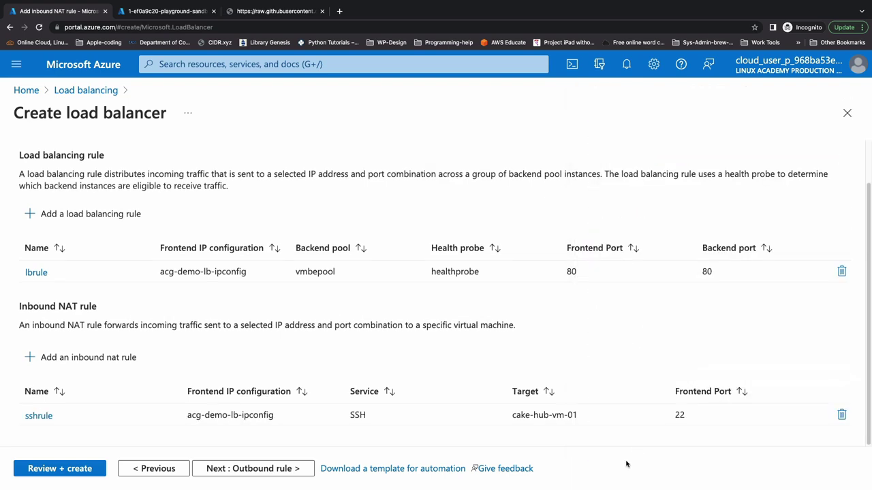
left_click(283, 470)
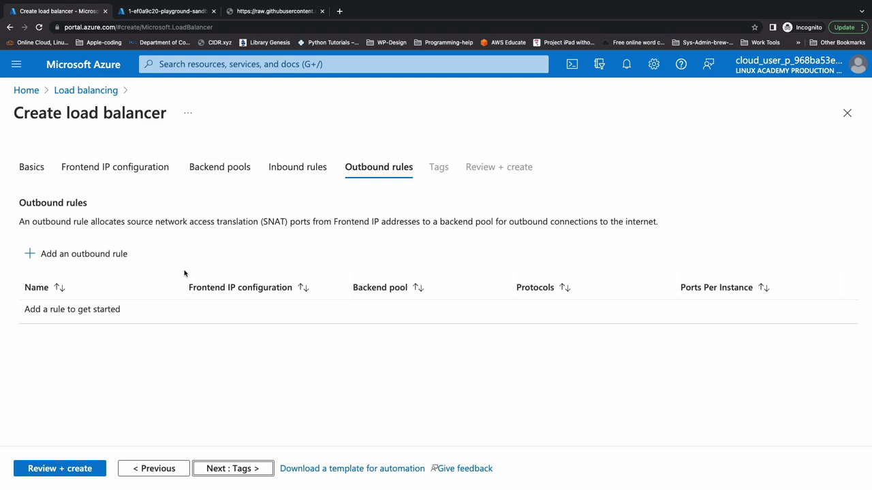
Start an outbound rule named outrule using frontend IP acg-demo-lb-ipconfig.
left_click(83, 255)
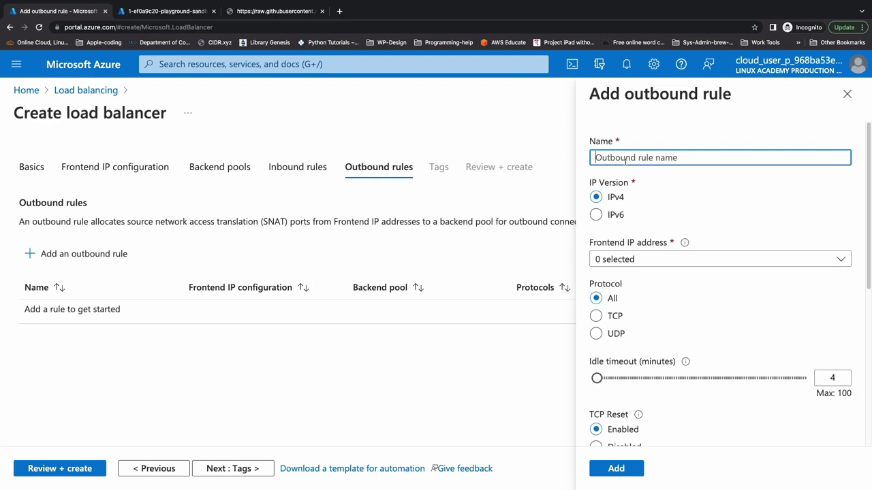
type("outrule")
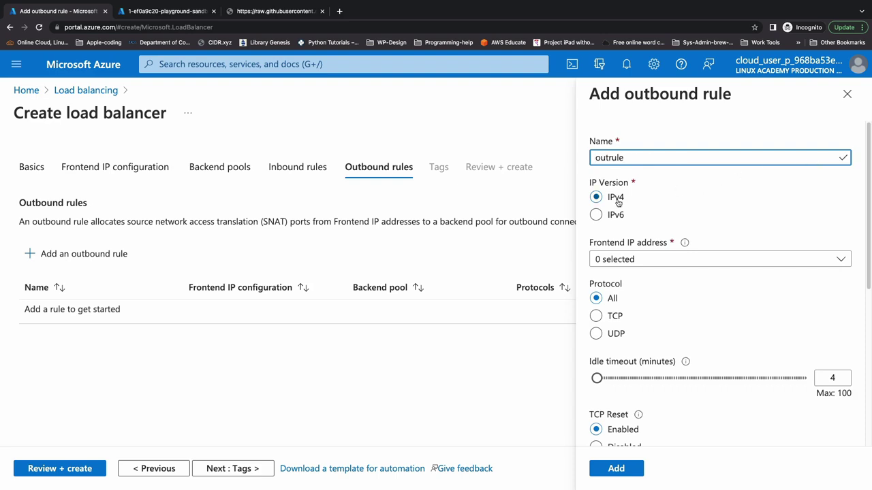
left_click(625, 258)
left_click(600, 301)
left_click(681, 230)
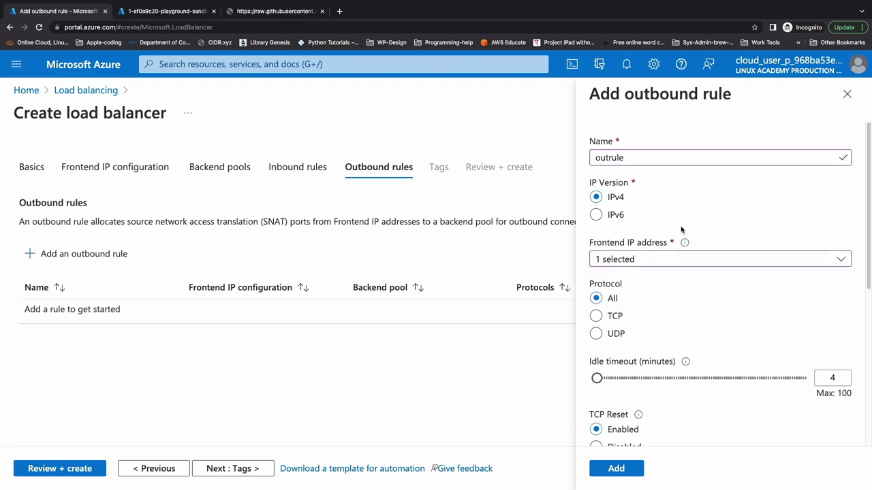
Choose vmbepool as the outbound rule's backend pool.
scroll(657, 281, "down", 2)
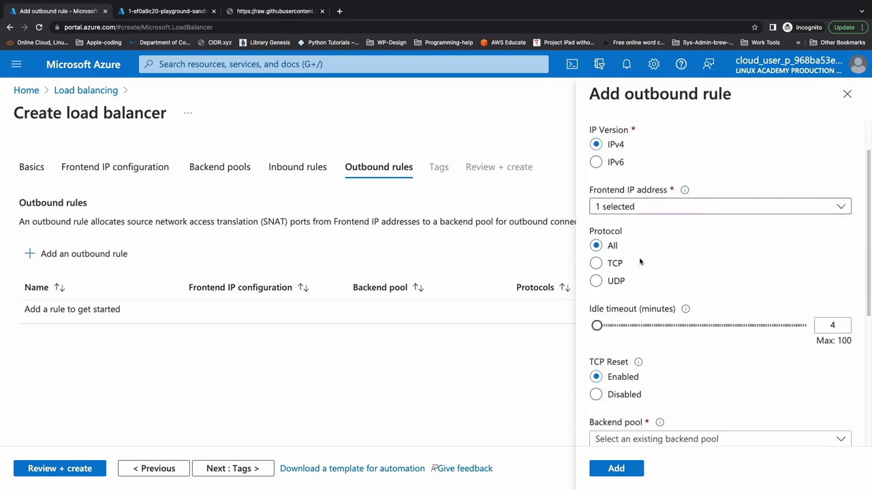
scroll(634, 254, "down", 1)
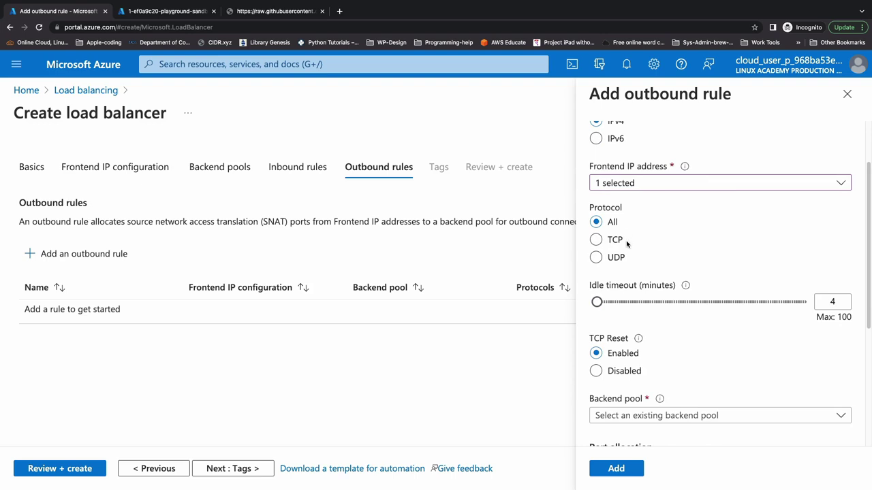
scroll(642, 288, "down", 1)
scroll(643, 289, "down", 4)
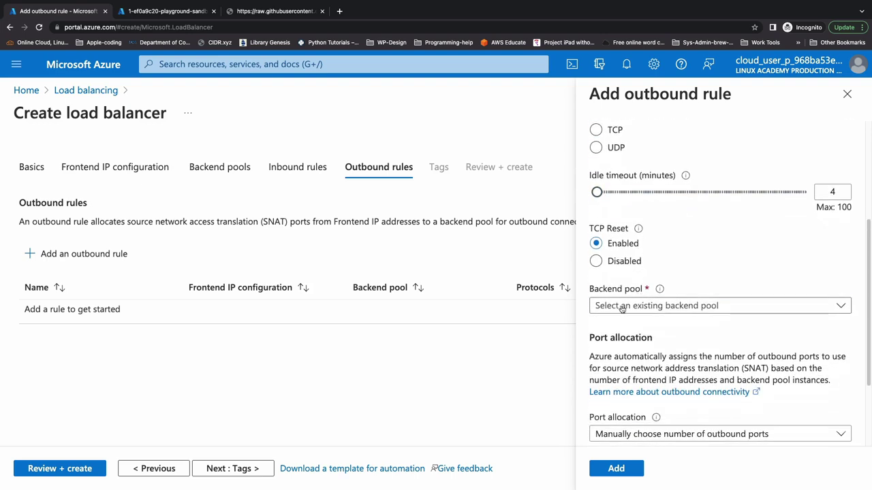
left_click(621, 308)
left_click(620, 325)
scroll(620, 324, "down", 1)
scroll(621, 324, "down", 3)
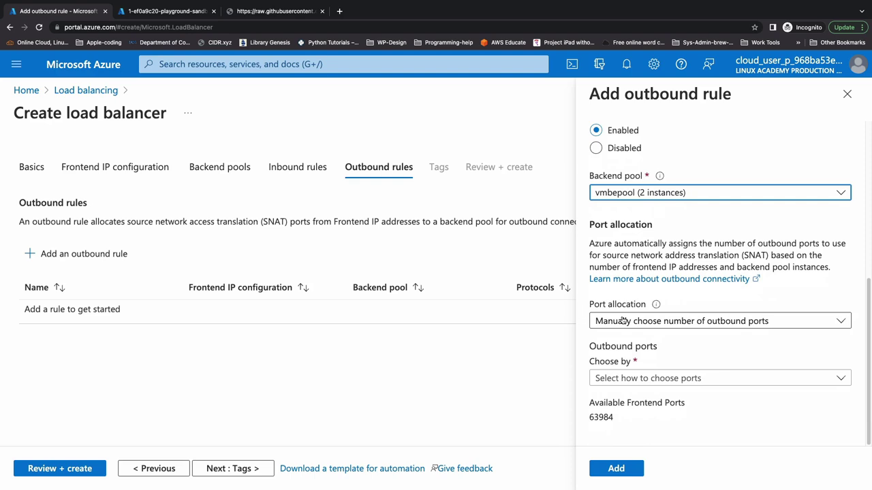
left_click(623, 321)
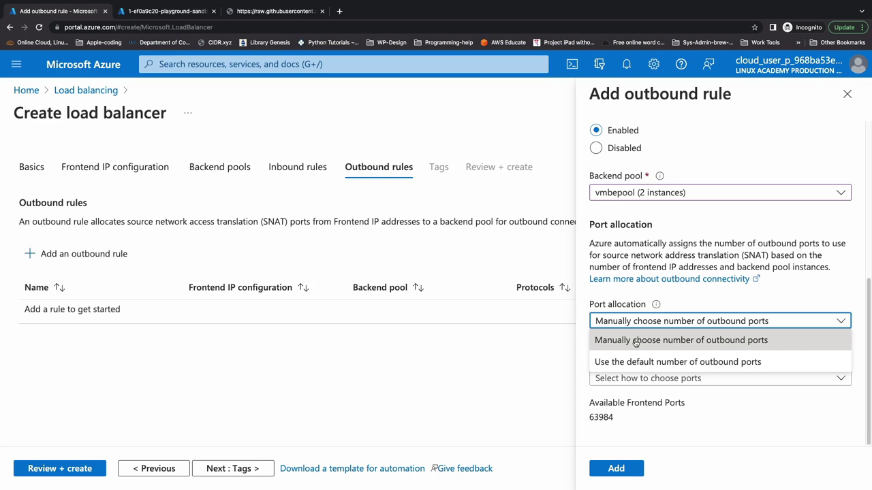
Allocate outbound ports manually by ports per instance, settling on 2400 ports per instance.
left_click(635, 341)
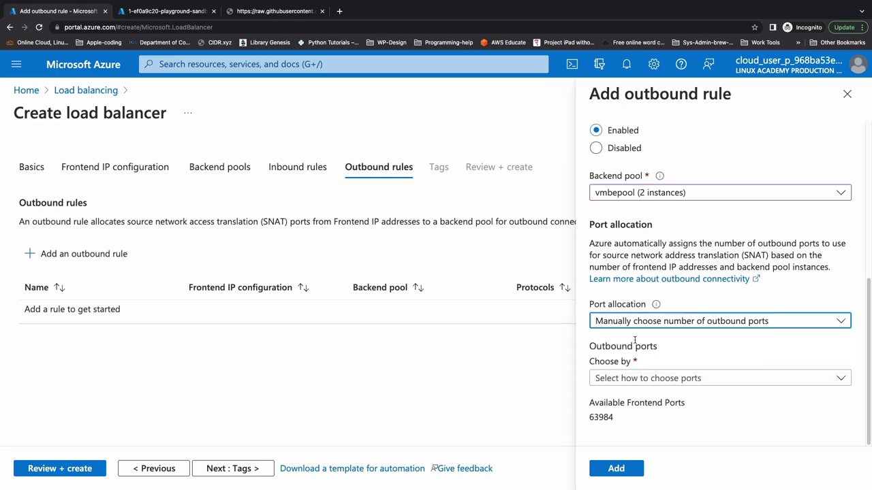
left_click(619, 379)
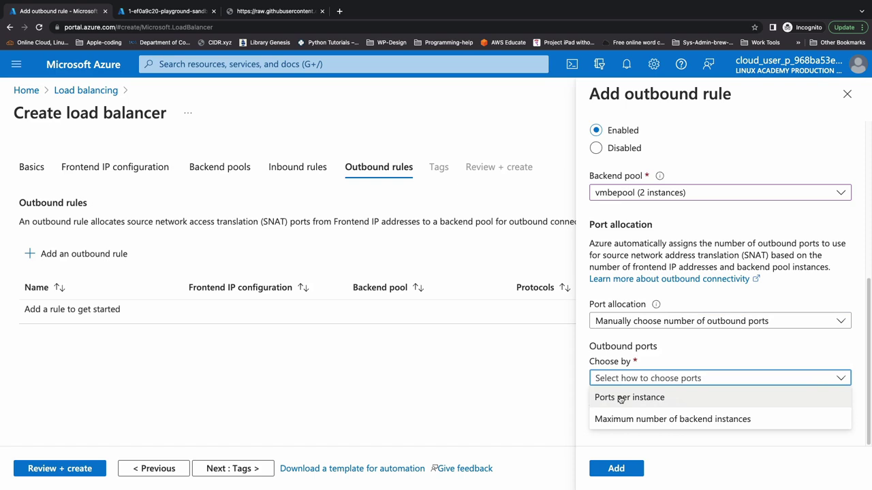
left_click(619, 397)
scroll(623, 392, "down", 2)
scroll(627, 382, "down", 2)
left_click(624, 339)
key("BackSpace")
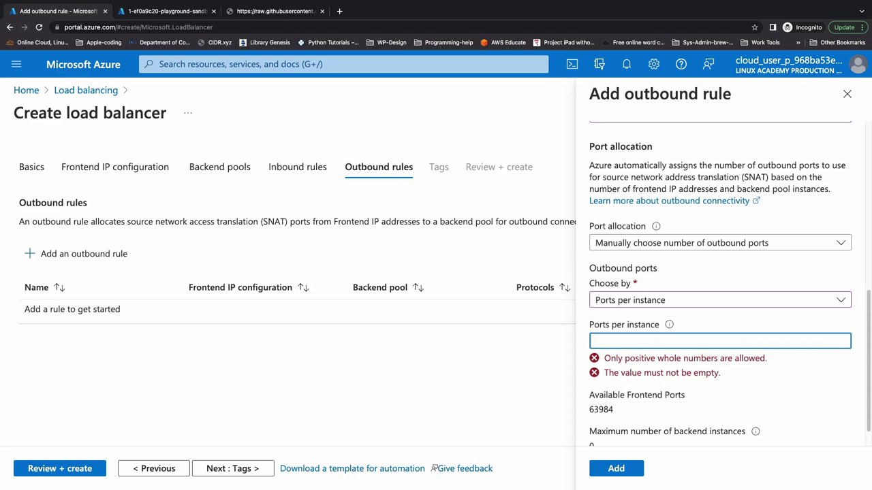
type("10000")
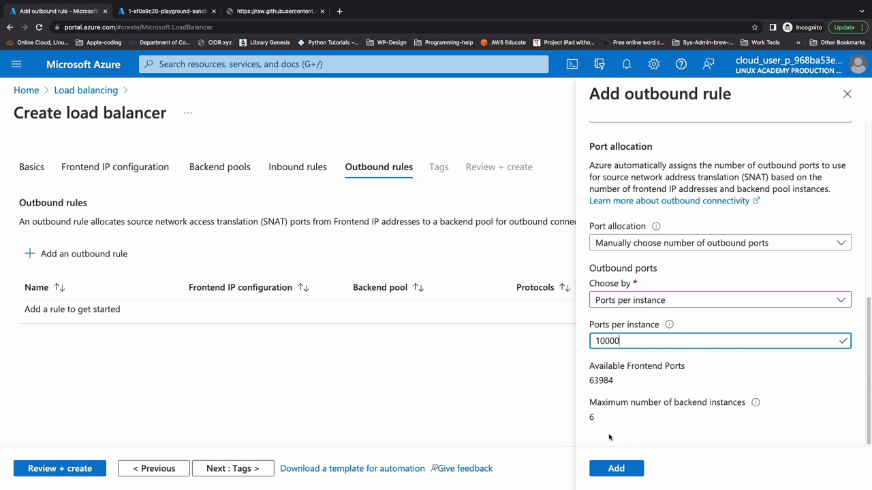
key("BackSpace")
key("BackSpace")
key("BackSpace")
key("BackSpace")
key("BackSpace")
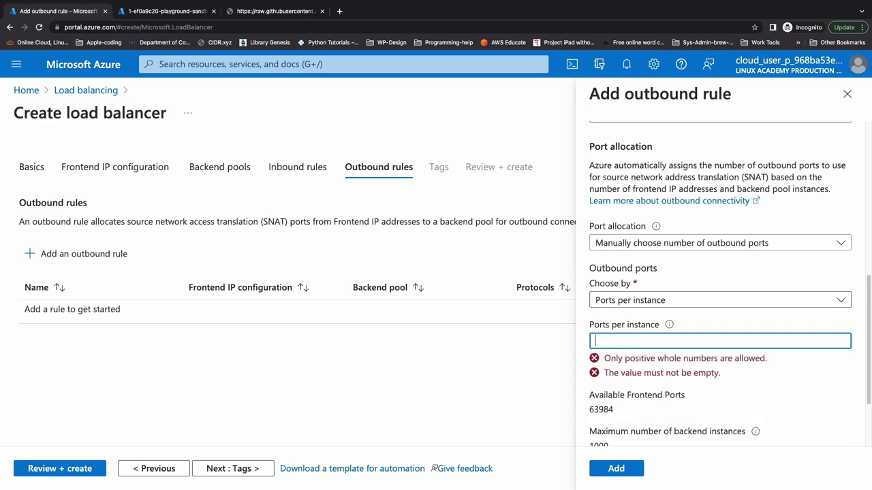
type("500")
scroll(643, 390, "down", 1)
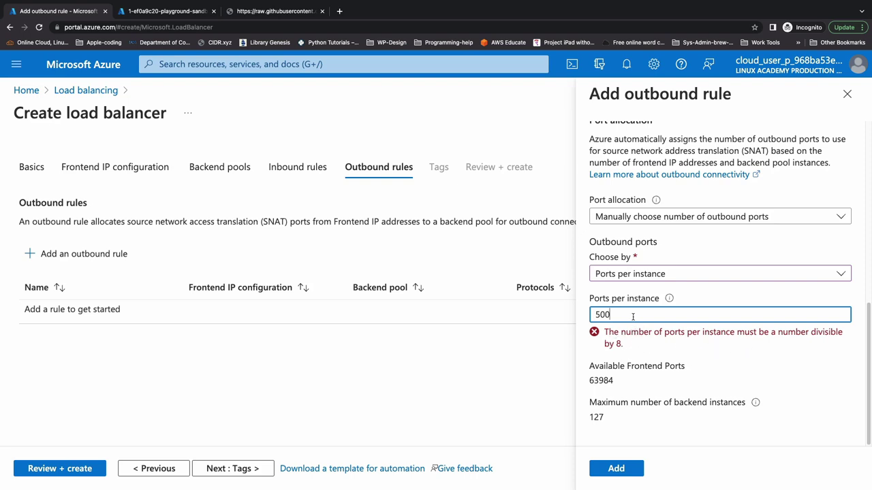
key("BackSpace")
key("BackSpace")
key("BackSpace")
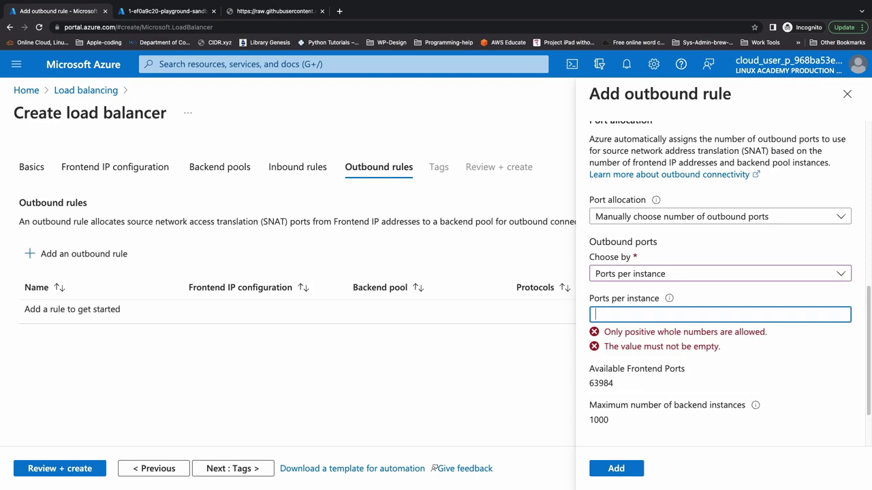
type("2400")
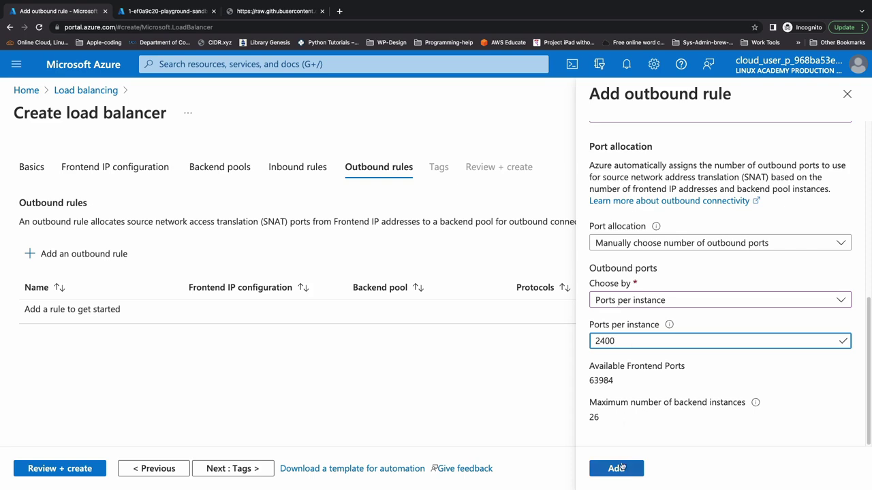
Save the outrule outbound rule and reopen it to recheck its port allocation.
left_click(617, 469)
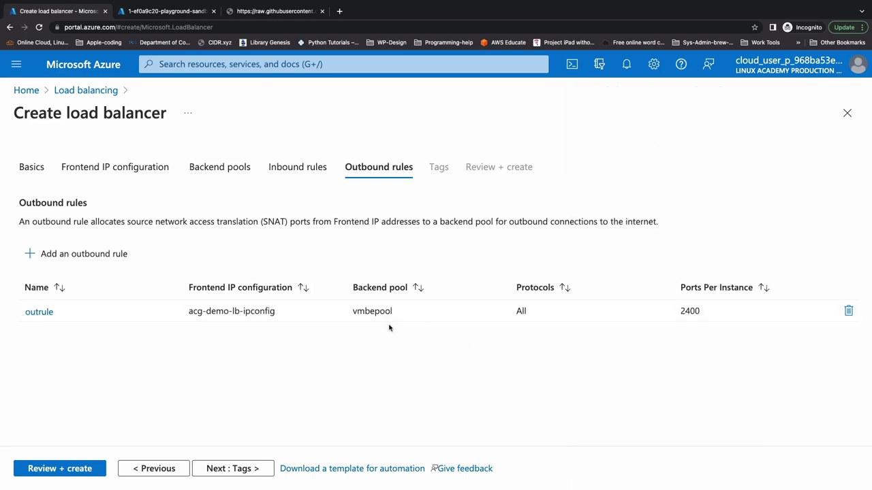
double_click(36, 311)
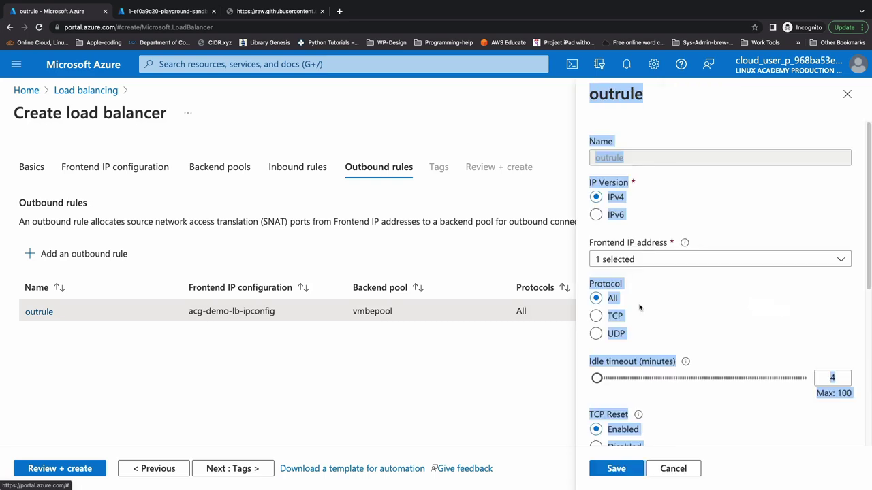
scroll(706, 336, "down", 2)
scroll(706, 336, "down", 2)
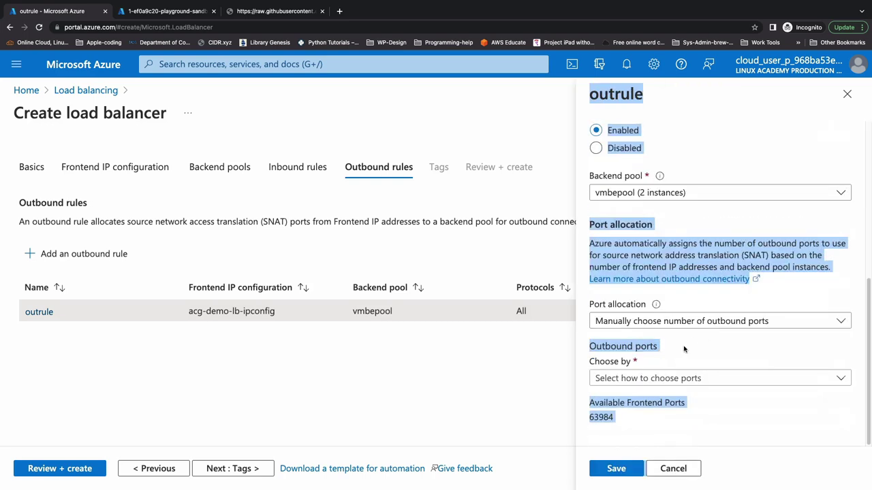
left_click(666, 379)
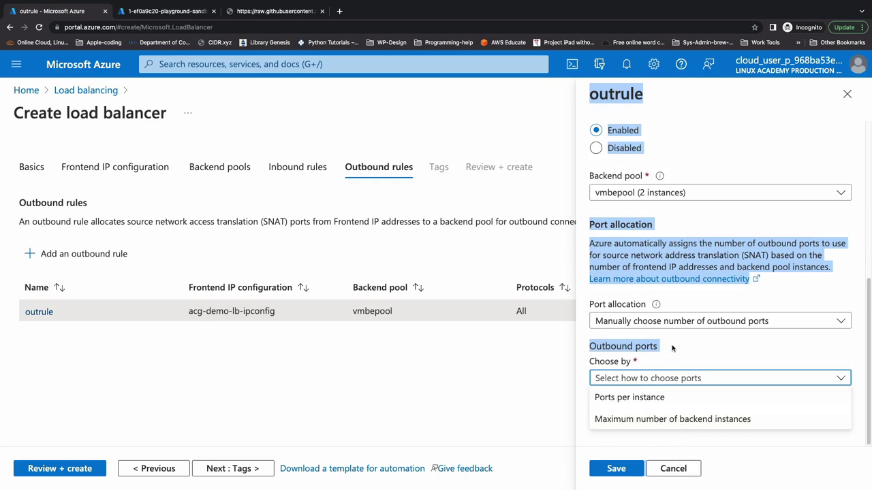
left_click(672, 468)
Review and create the acg-demo-lb-01 load balancer, waiting until deployment completes.
left_click(671, 468)
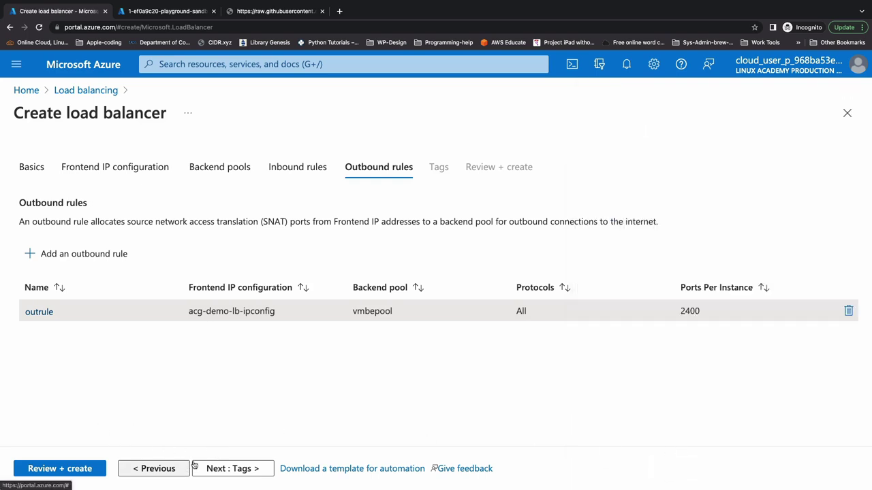
left_click(94, 468)
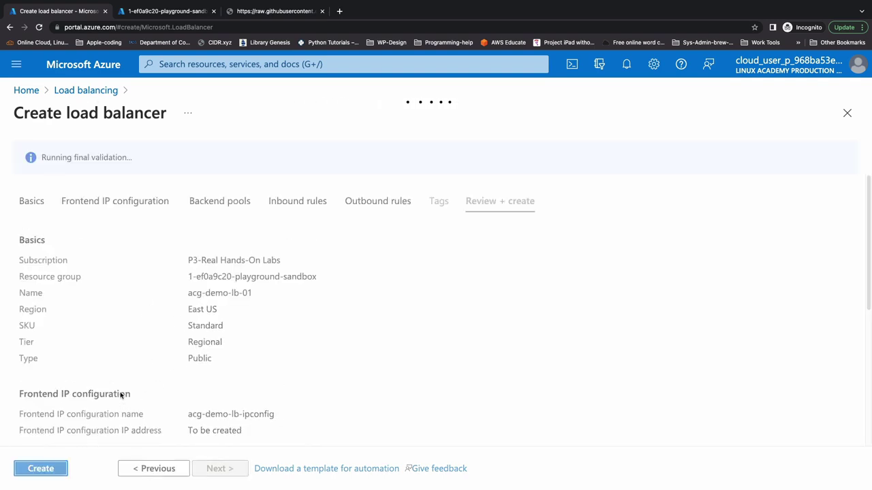
left_click(33, 474)
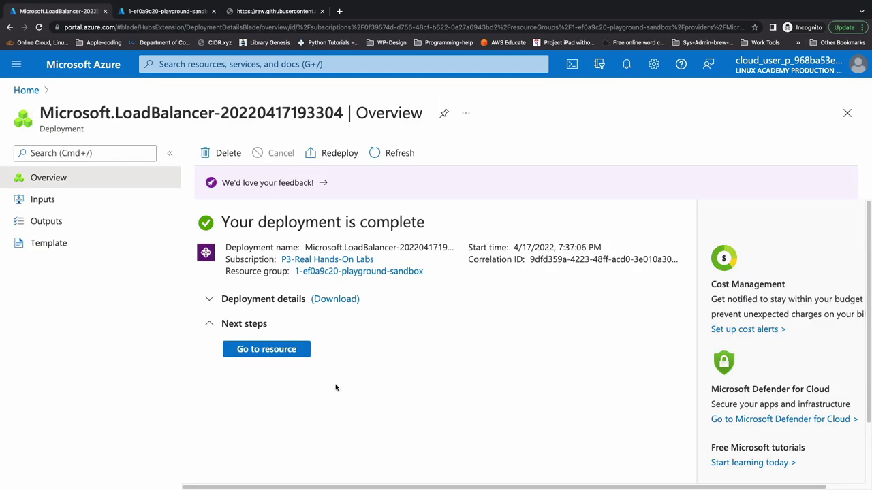
Open acg-demo-lb-01's frontend IP configuration and copy its public IP 20.85.145.87.
left_click(283, 350)
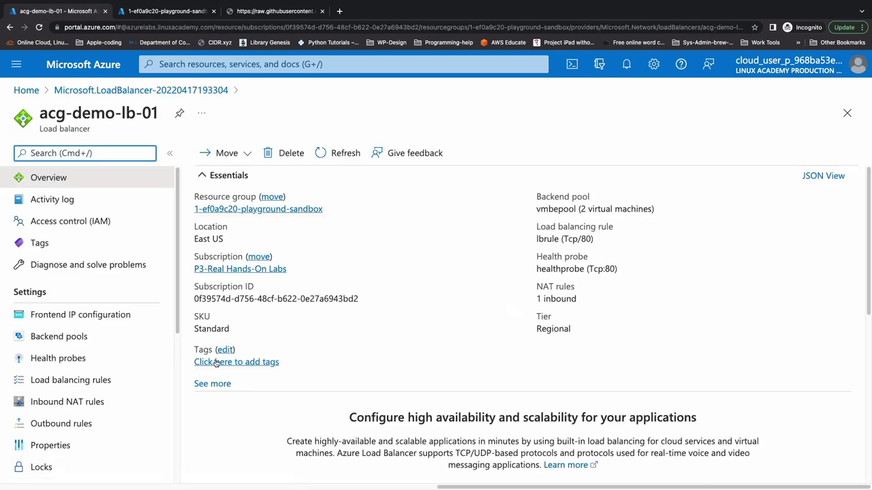
left_click(83, 318)
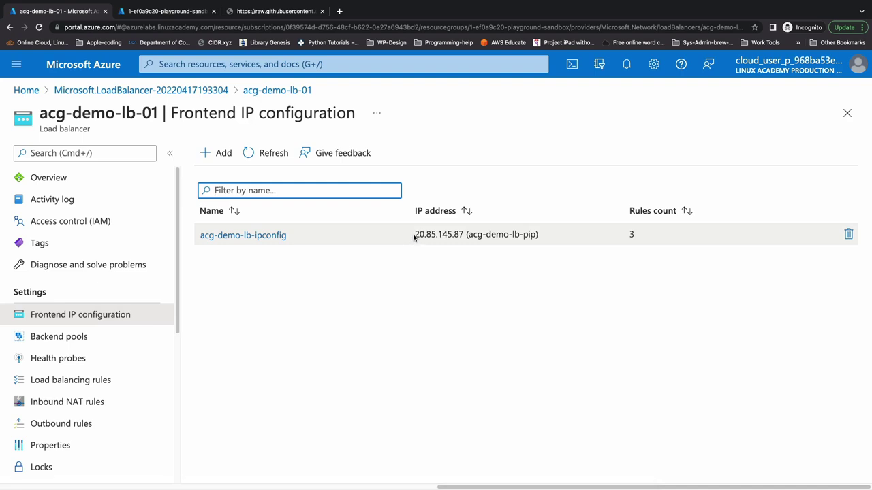
left_click_drag(413, 236, 463, 235)
right_click(454, 236)
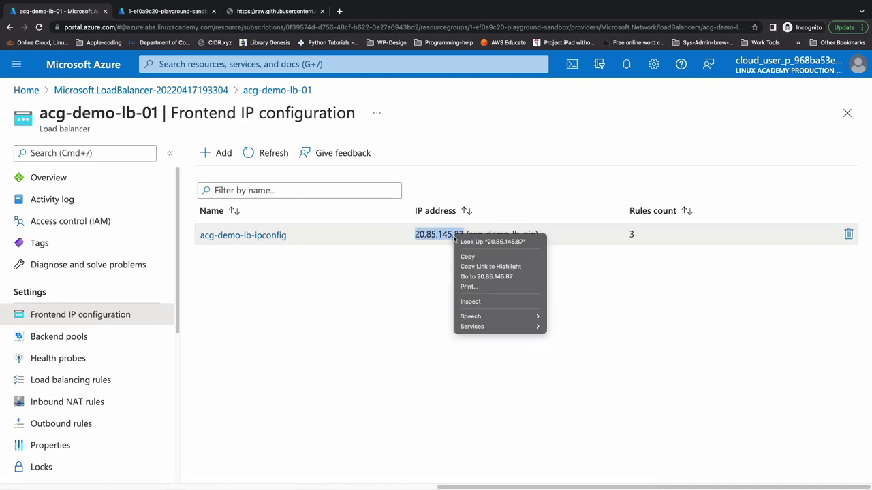
left_click(463, 256)
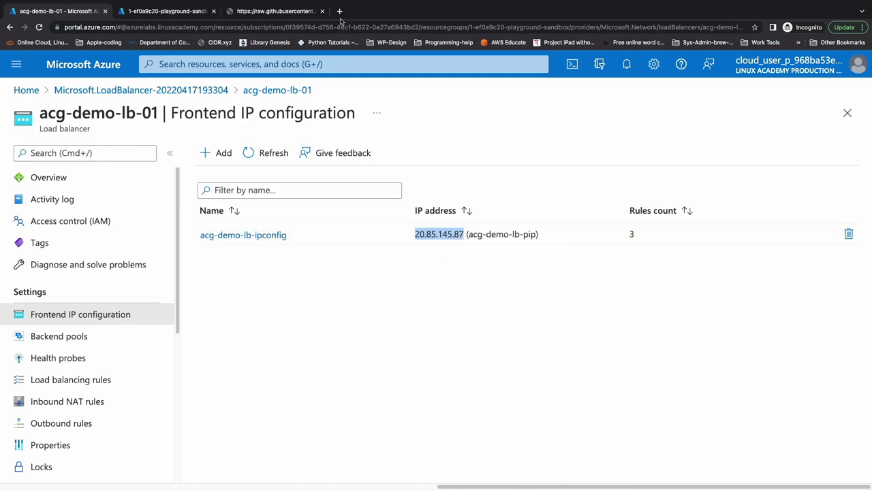
left_click(340, 14)
Browse to 20.85.145.87, confirm 'Hello World from host cake-hub-vm-02!', and close the page.
key("super+v")
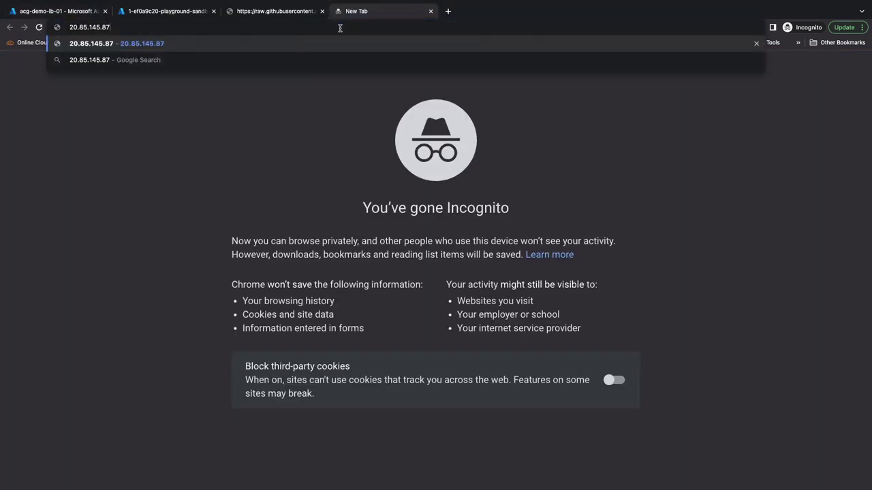
key("Return")
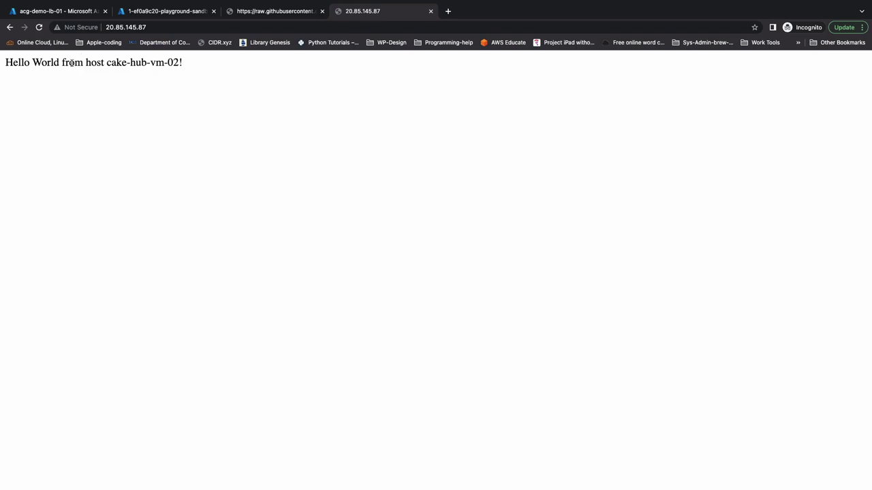
left_click(430, 10)
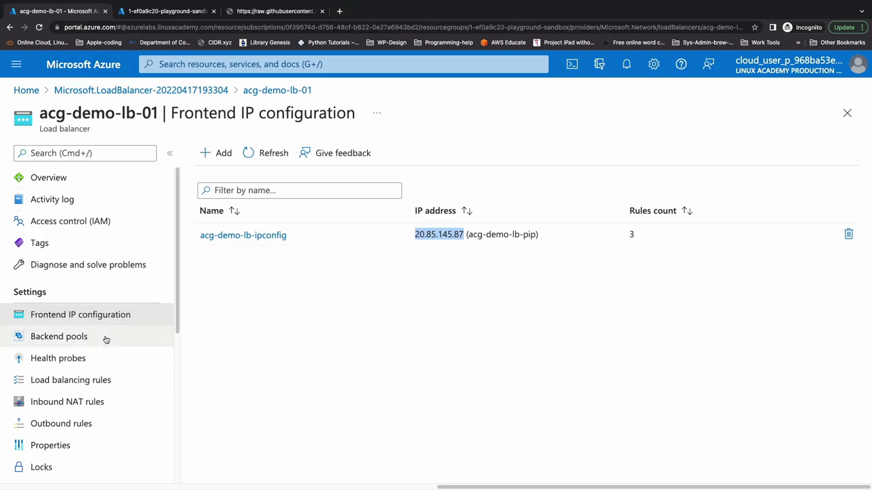
From Cloud Shell, SSH to the VM user at 20.85.145.87, accepting the host key and logging in.
left_click(98, 403)
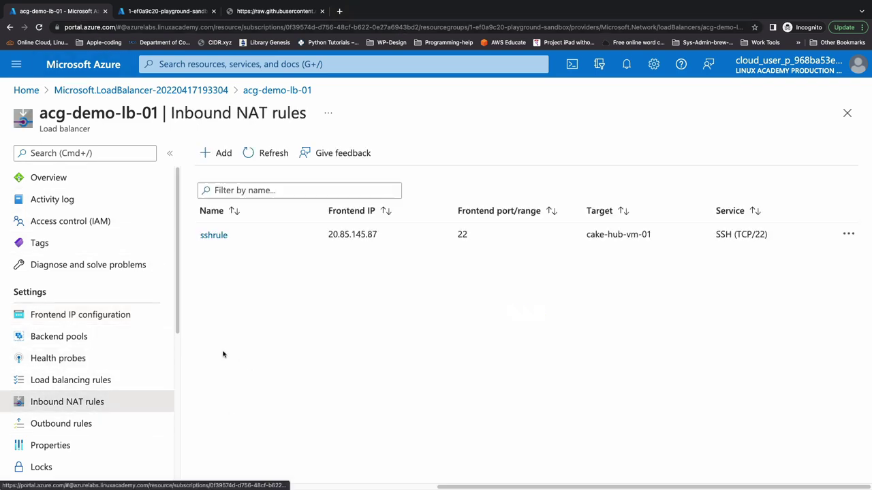
left_click(572, 64)
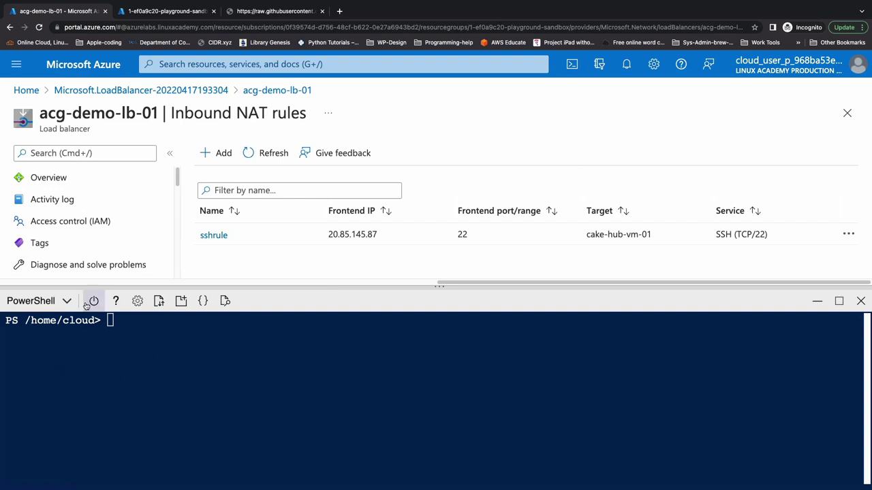
type("ssh cloudchase@20.85.145.87")
key("Return")
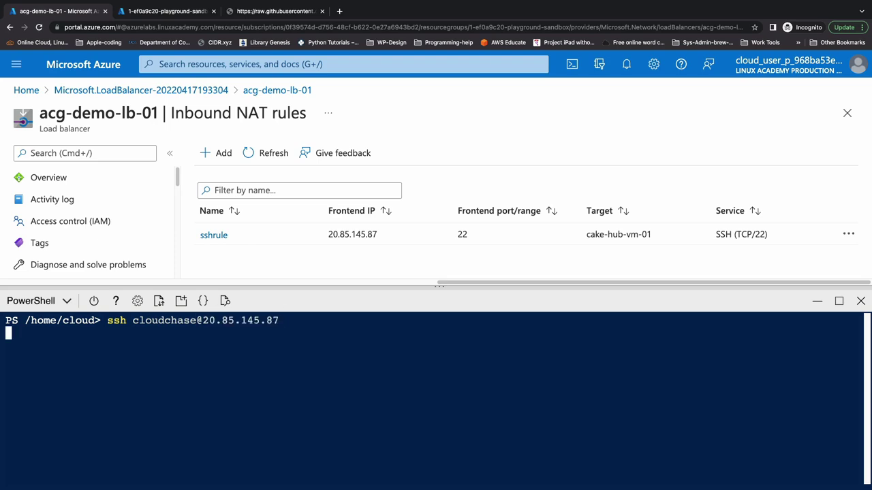
type("yes")
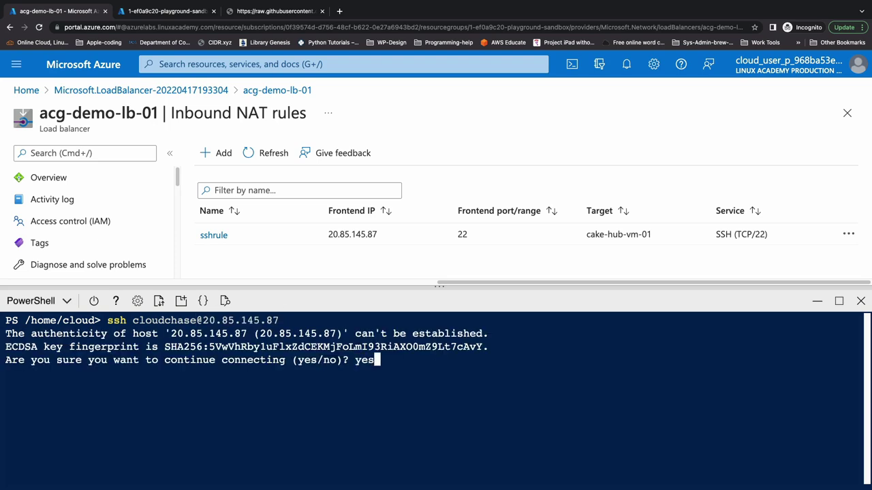
key("Return")
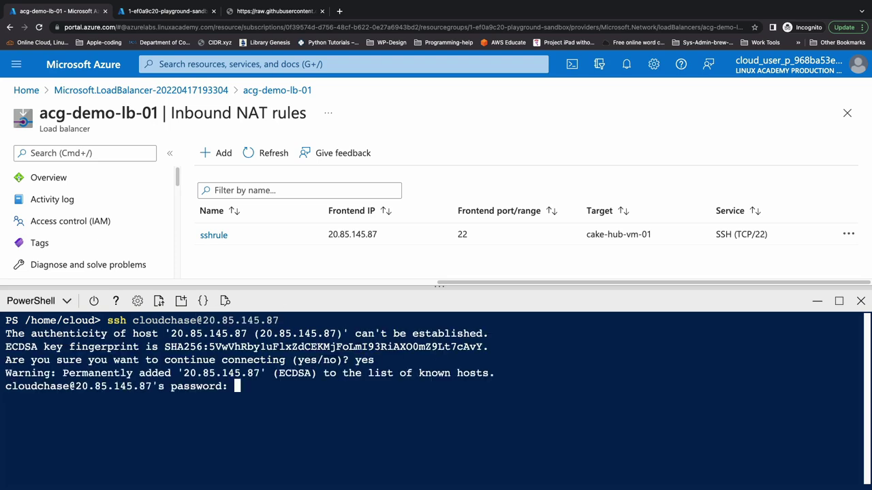
key("Return")
Run hostname -I to show cake-hub-vm-01's private IP, then clear the terminal.
type("hostname -I")
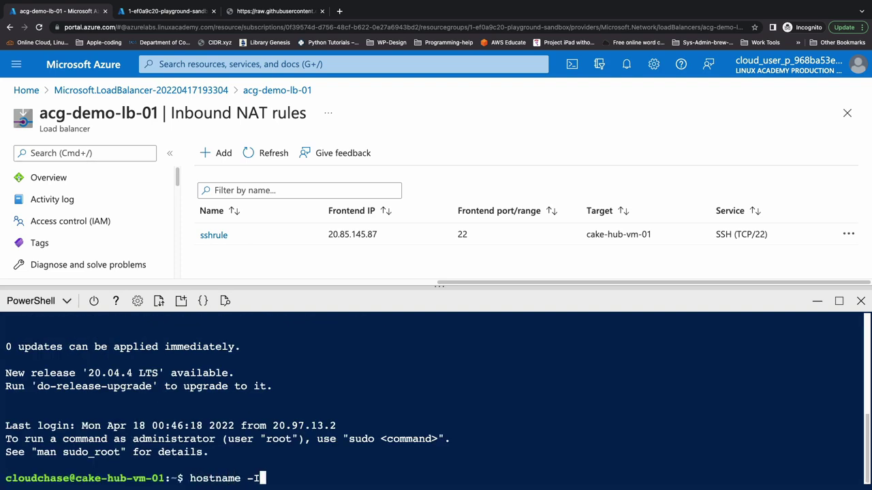
key("Return")
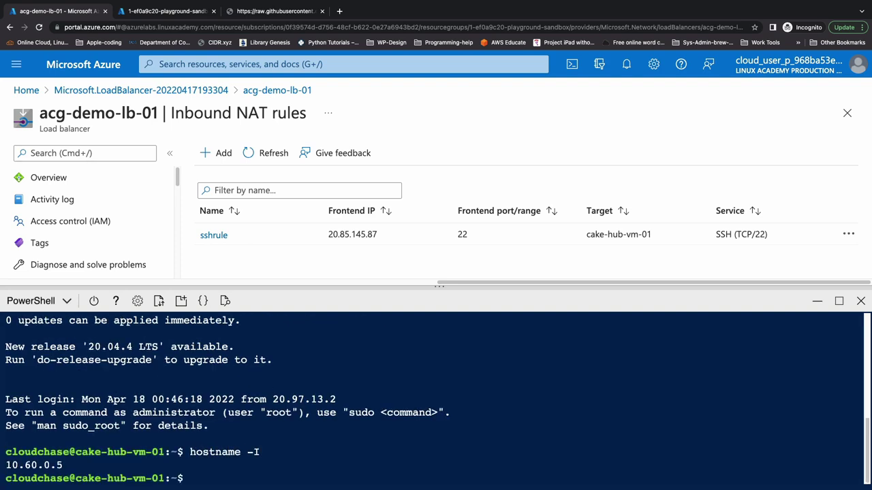
type("clear")
key("Return")
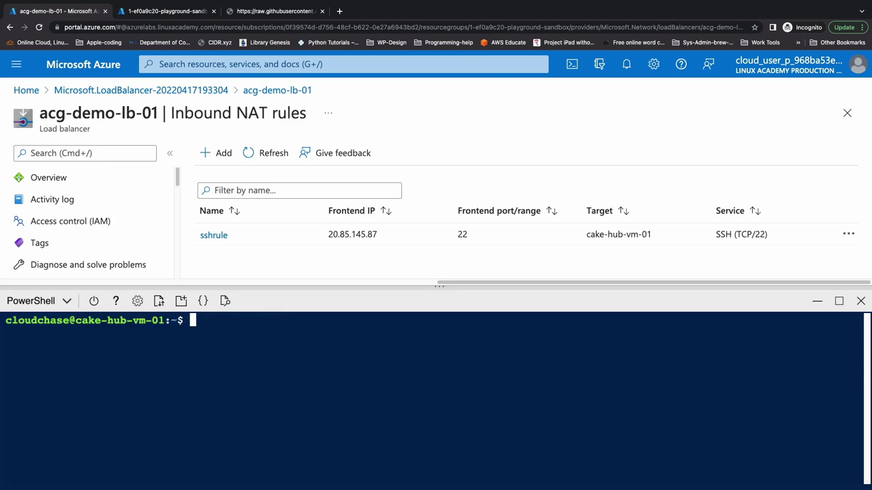
Run the curl checkip command and confirm the VM's outbound public IP is 20.85.145.87.
key("super+Tab")
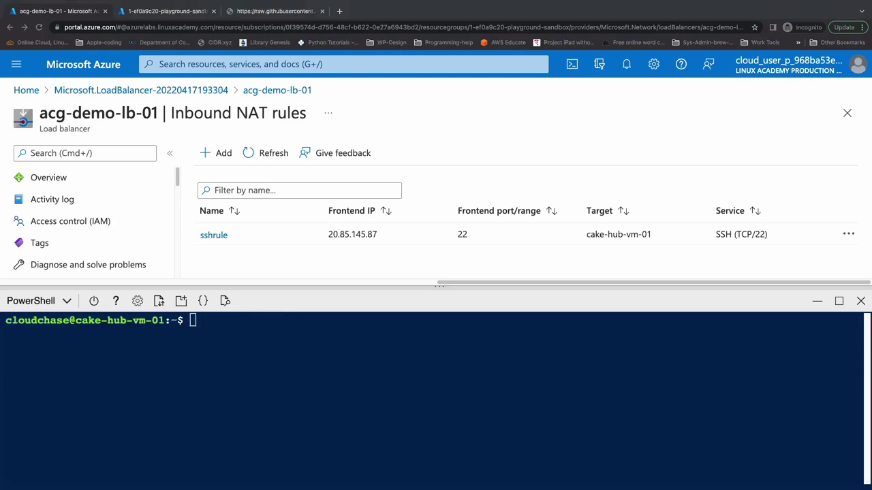
left_click(307, 354)
key("super+v")
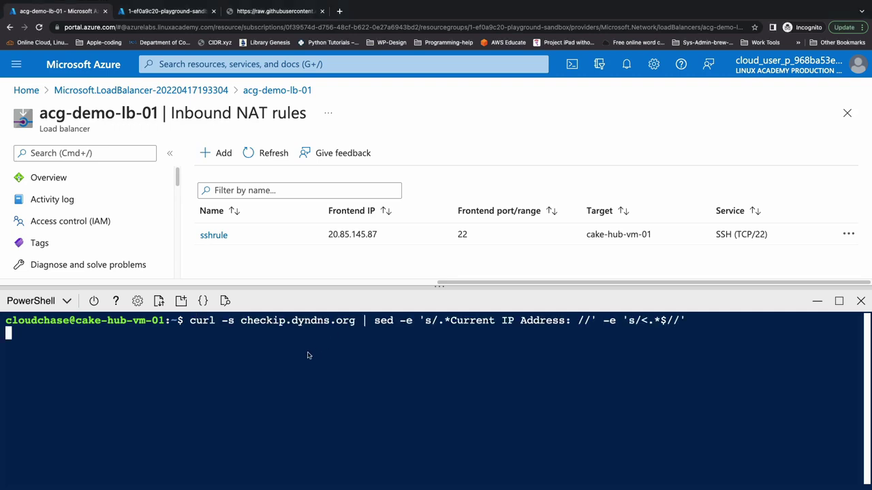
key("Return")
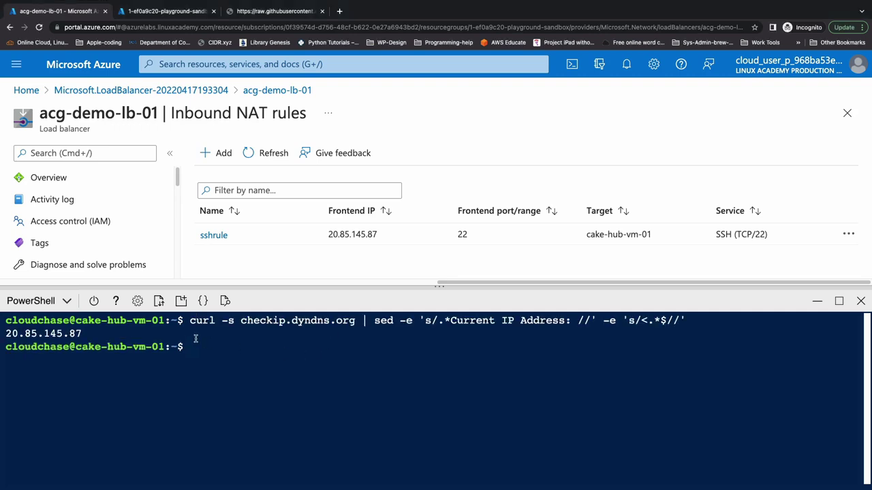
left_click_drag(82, 334, 7, 334)
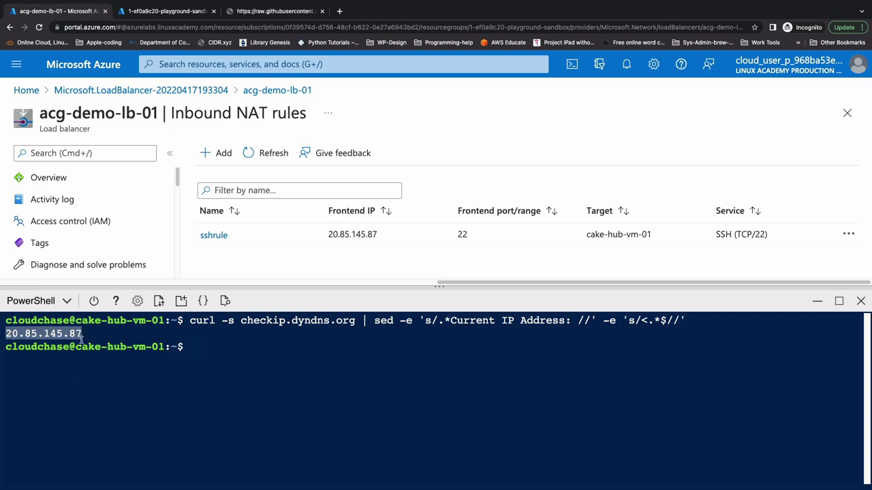